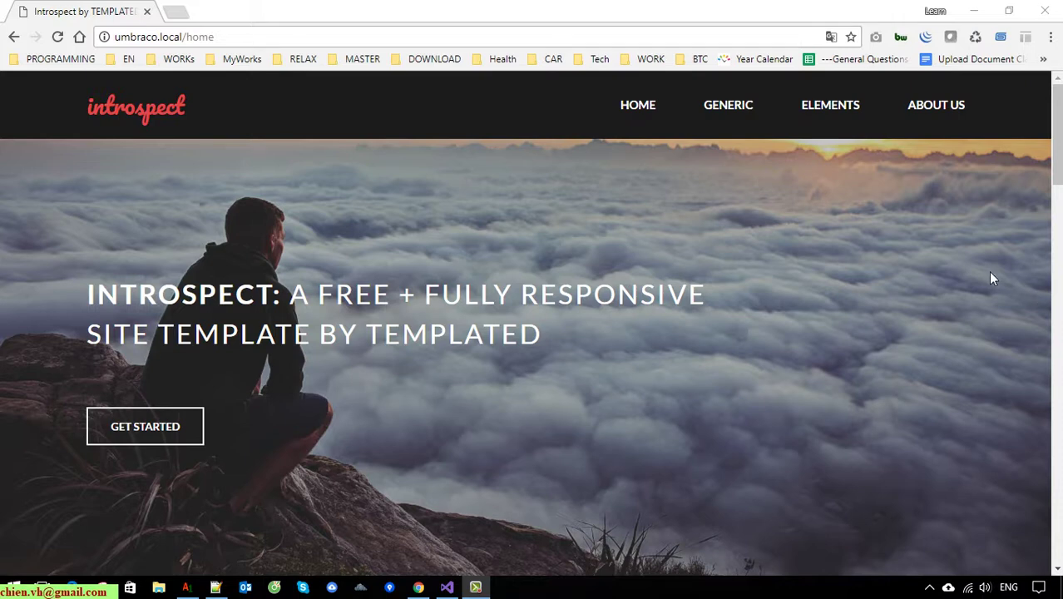
# Scroll the front page and review its welcome heading, paragraph and LEARN MORE text.
pyautogui.scroll(-2, 998, 268)
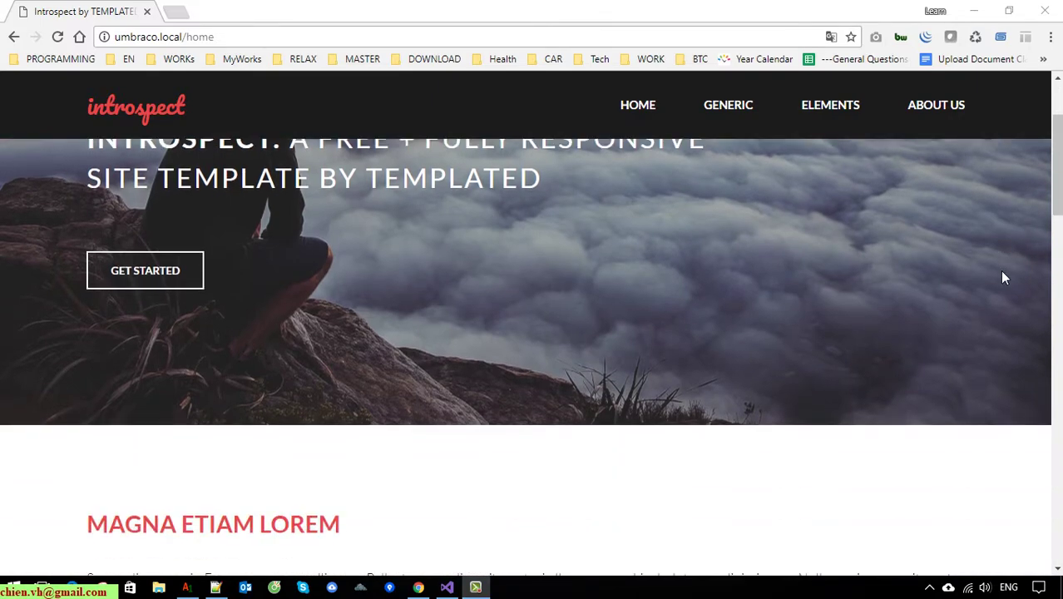
pyautogui.scroll(-2, 1059, 229)
pyautogui.scroll(-2, 1059, 230)
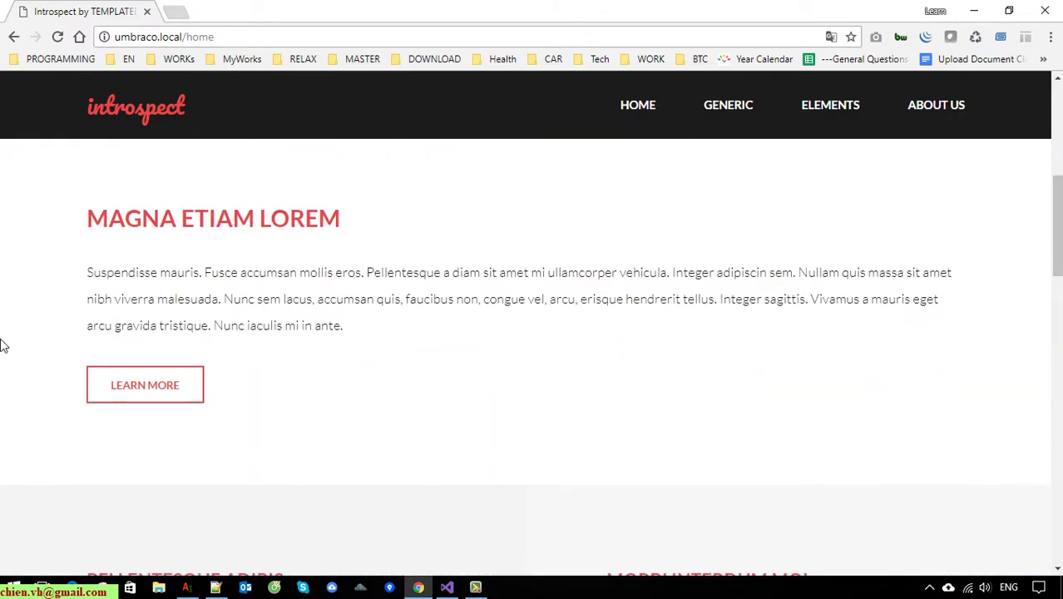
pyautogui.moveTo(69, 235); pyautogui.dragTo(385, 356)
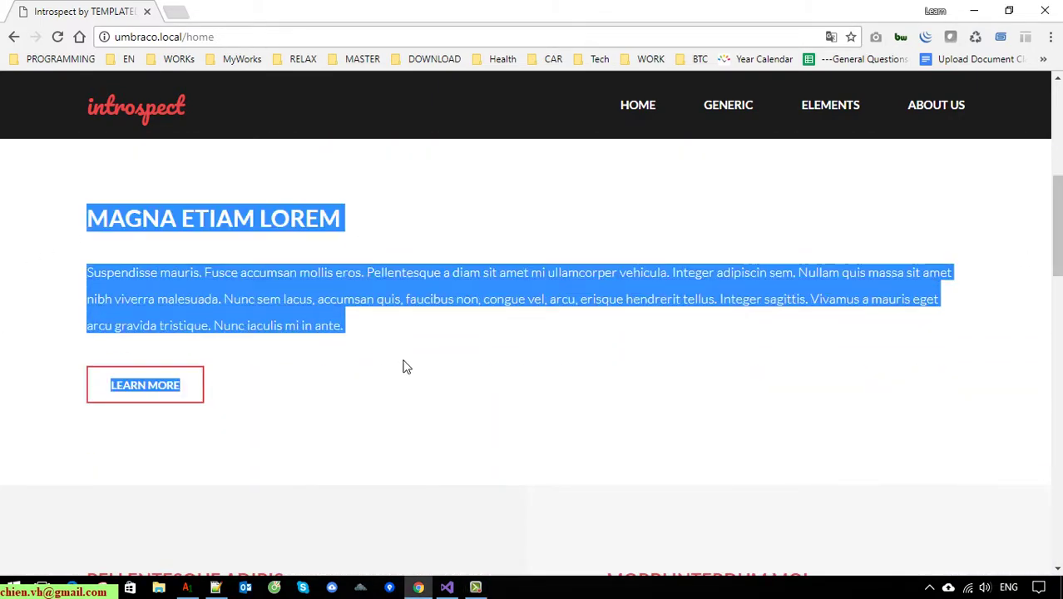
pyautogui.click(411, 336)
pyautogui.scroll(3, 424, 375)
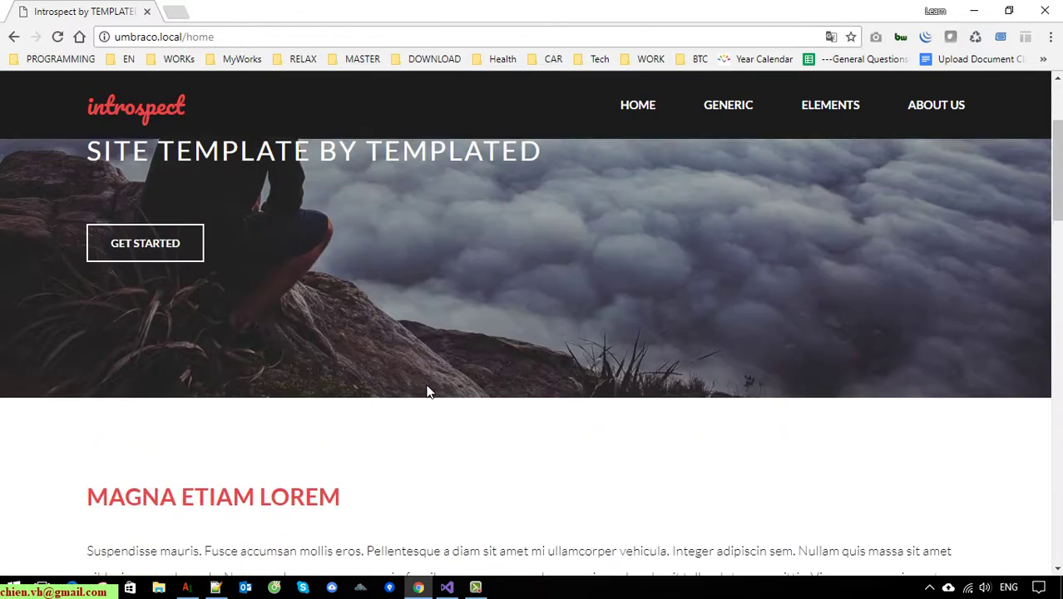
pyautogui.scroll(2, 428, 399)
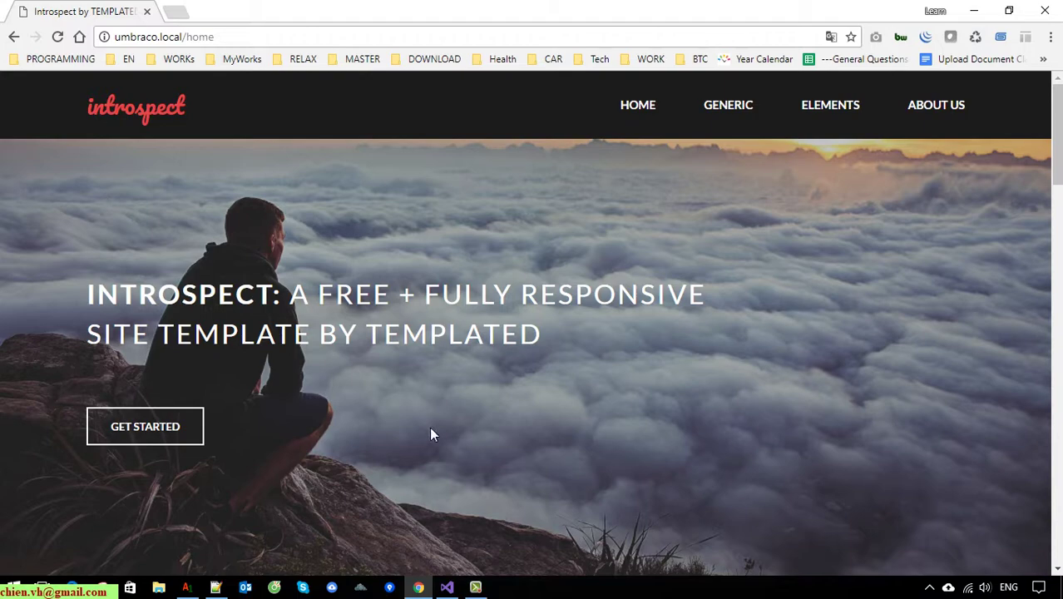
pyautogui.scroll(-5, 534, 420)
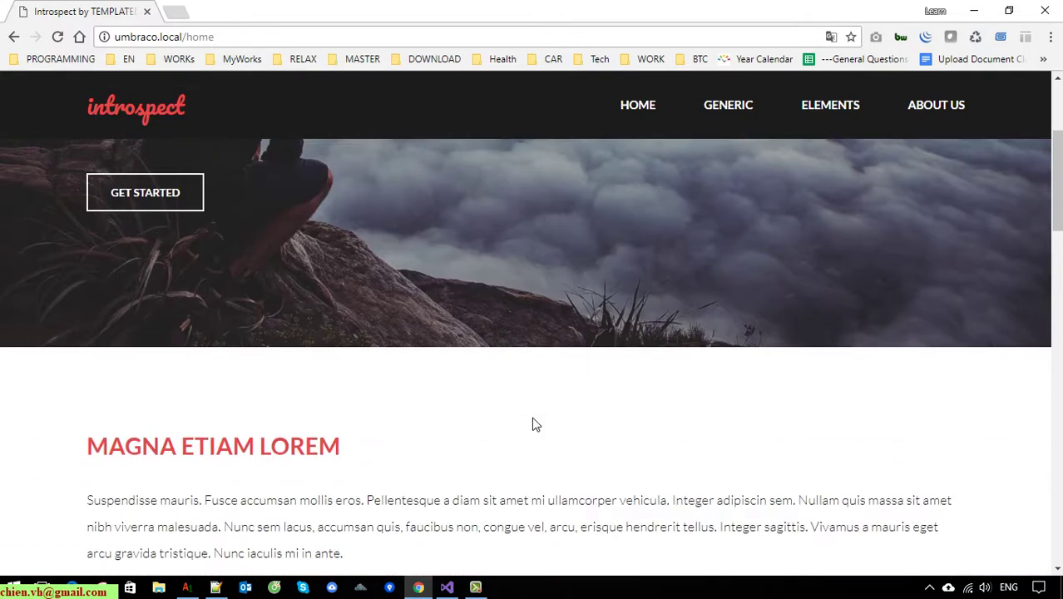
pyautogui.scroll(-1, 133, 366)
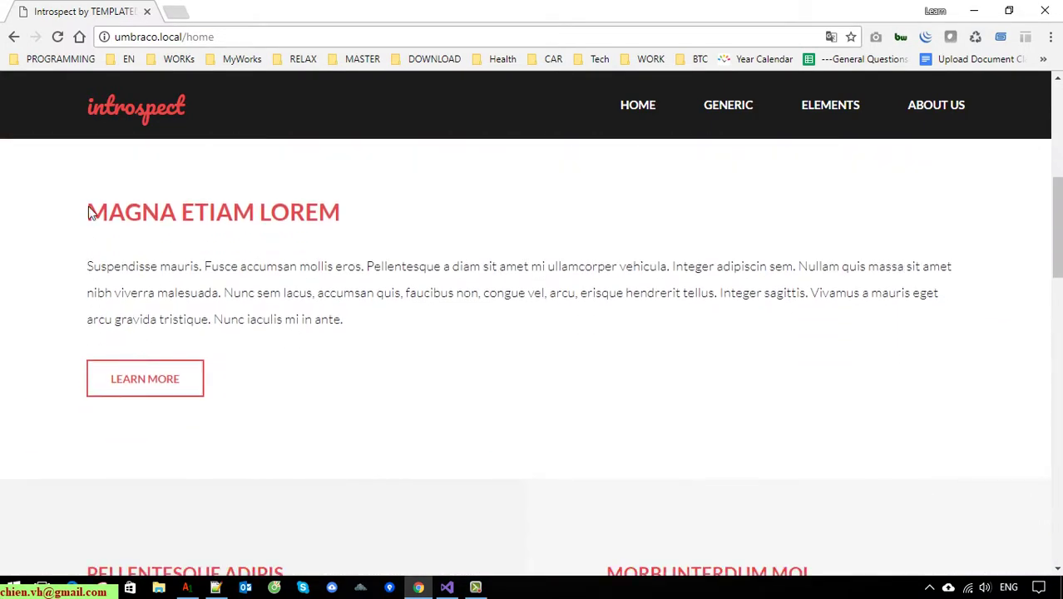
pyautogui.moveTo(29, 250); pyautogui.dragTo(327, 439)
pyautogui.click(374, 437)
# Highlight the MAGNA ETIAM LOREM heading, its paragraph and the LEARN MORE text in turn.
pyautogui.moveTo(86, 213); pyautogui.dragTo(374, 334)
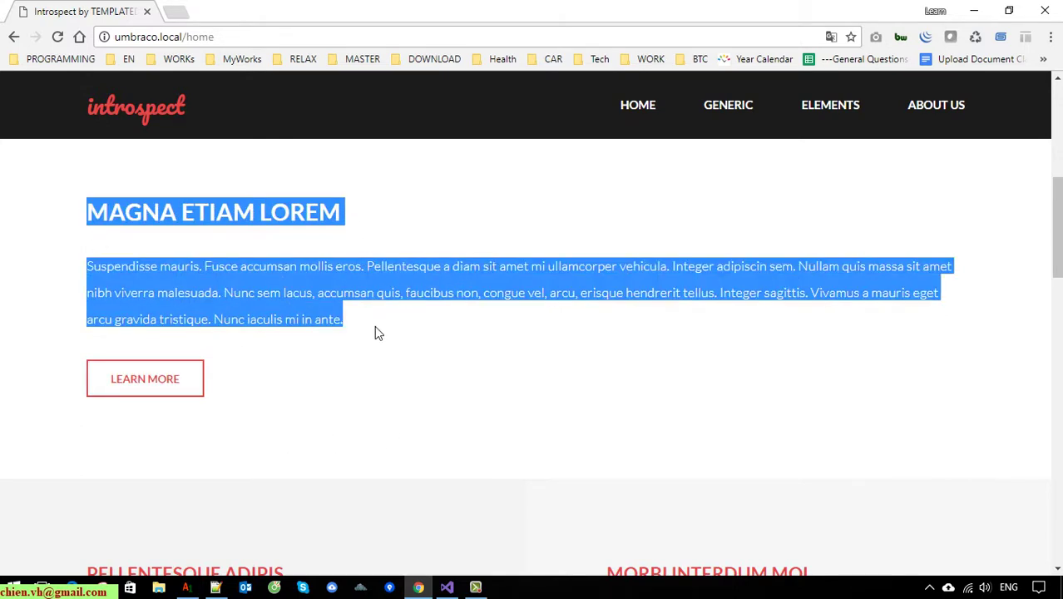
pyautogui.click(291, 419)
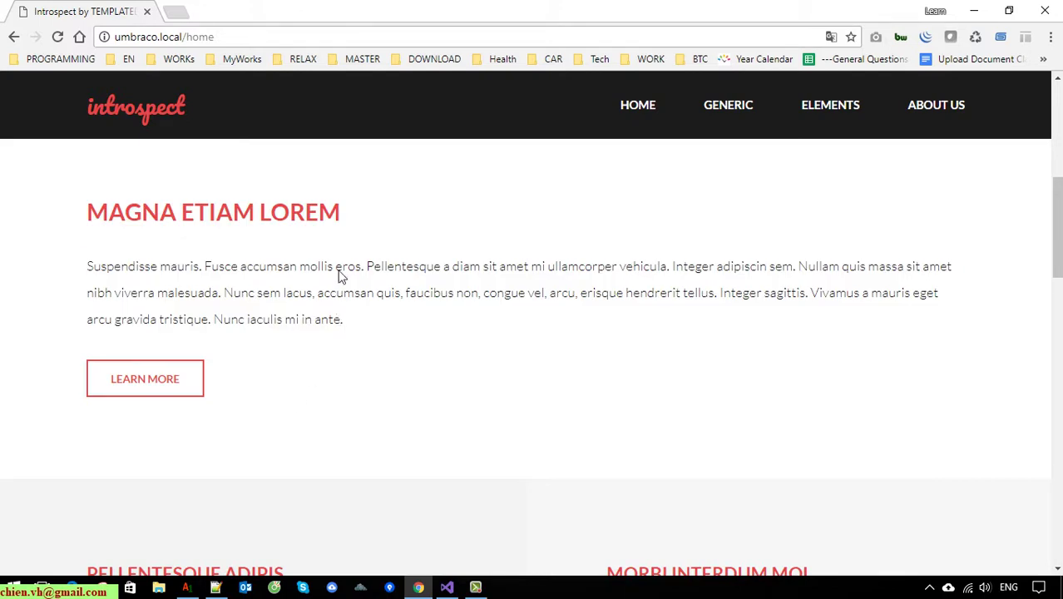
pyautogui.moveTo(344, 224); pyautogui.dragTo(87, 214)
pyautogui.click(393, 391)
pyautogui.moveTo(368, 332); pyautogui.dragTo(92, 266)
pyautogui.click(304, 370)
pyautogui.moveTo(45, 351); pyautogui.dragTo(197, 411)
pyautogui.click(271, 413)
pyautogui.moveTo(84, 211); pyautogui.dragTo(363, 322)
pyautogui.click(366, 349)
pyautogui.moveTo(74, 218); pyautogui.dragTo(360, 220)
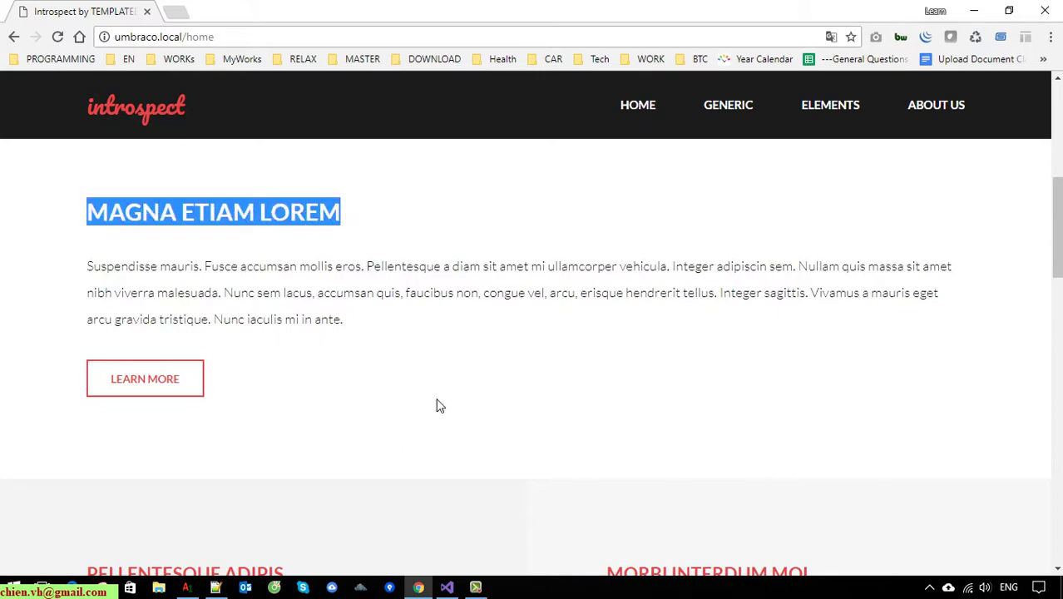
pyautogui.click(370, 367)
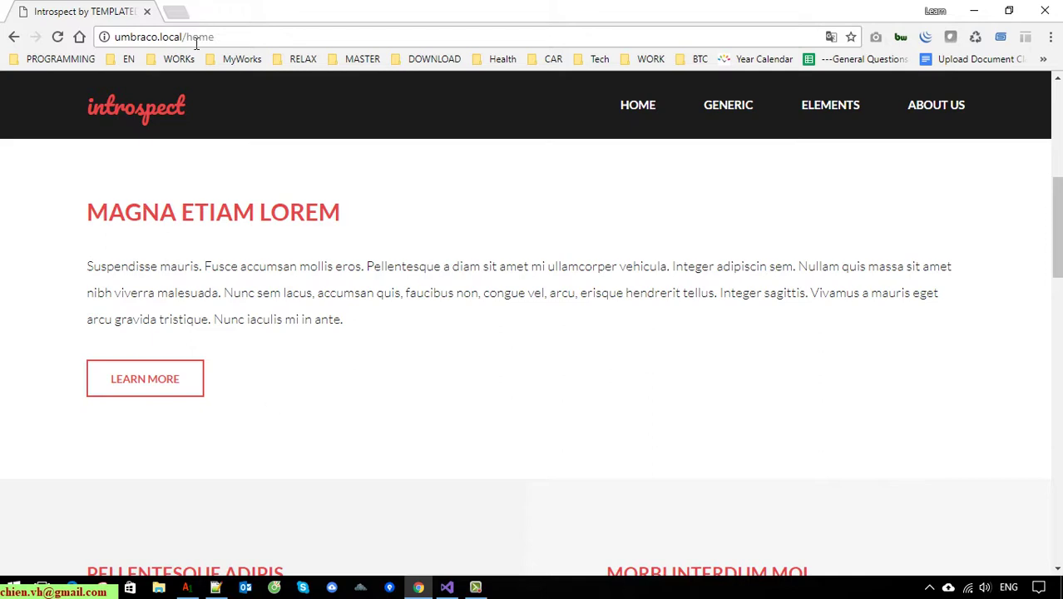
# Replace /home in the address with /umbraco to reach the backoffice.
pyautogui.moveTo(183, 40); pyautogui.dragTo(429, 46)
pyautogui.press('BackSpace')
pyautogui.write('/')
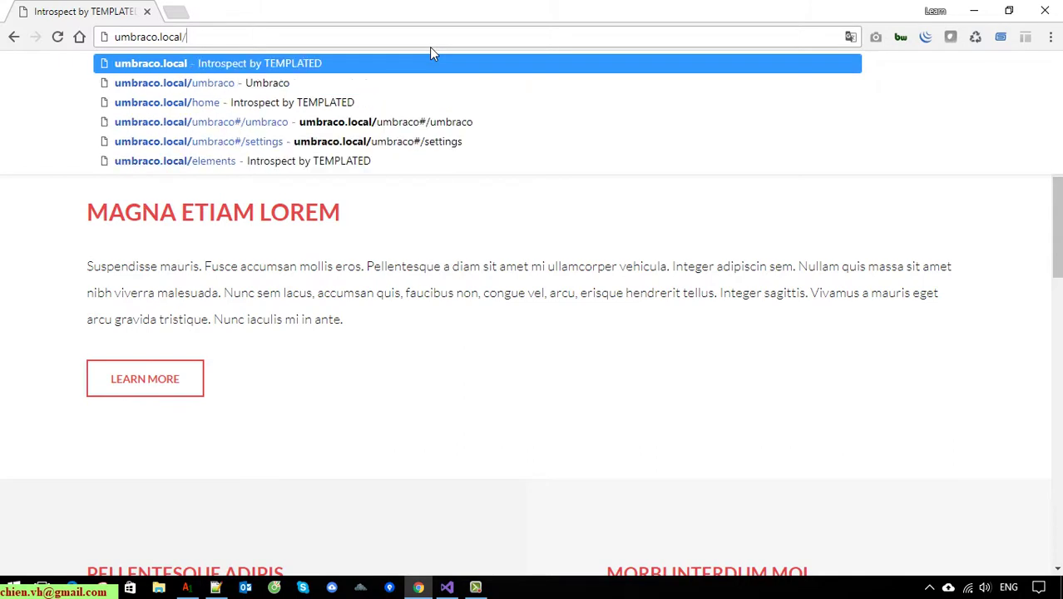
pyautogui.write('u')
pyautogui.press('Return')
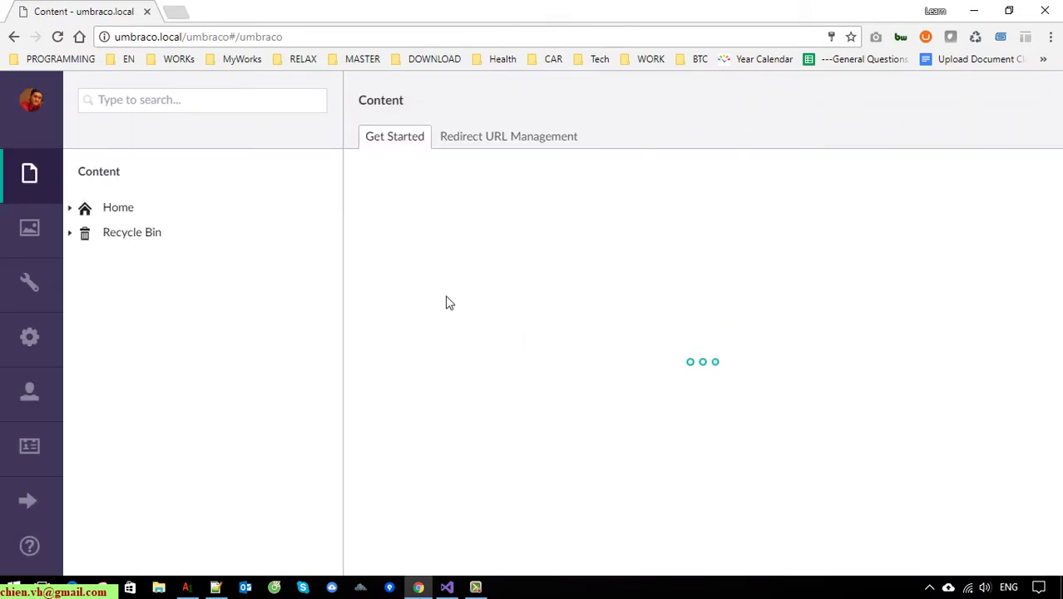
# Copy the umbraco.local domain and load it in a new browser tab.
pyautogui.moveTo(184, 36); pyautogui.dragTo(9, 44)
pyautogui.hotkey('ctrl', 'c')
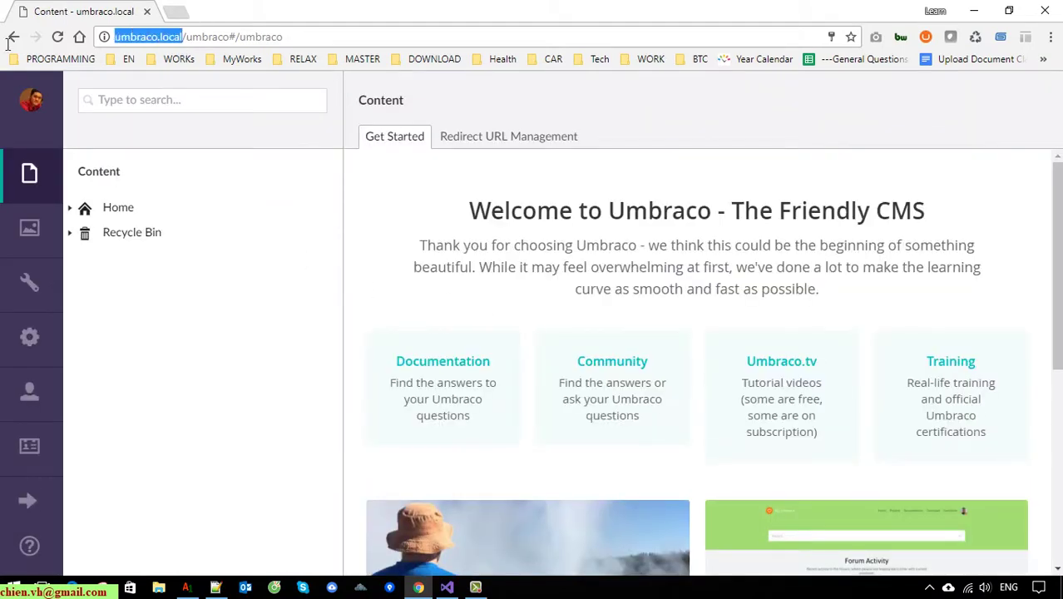
pyautogui.rightClick(150, 41)
pyautogui.click(179, 90)
pyautogui.click(175, 11)
pyautogui.rightClick(188, 33)
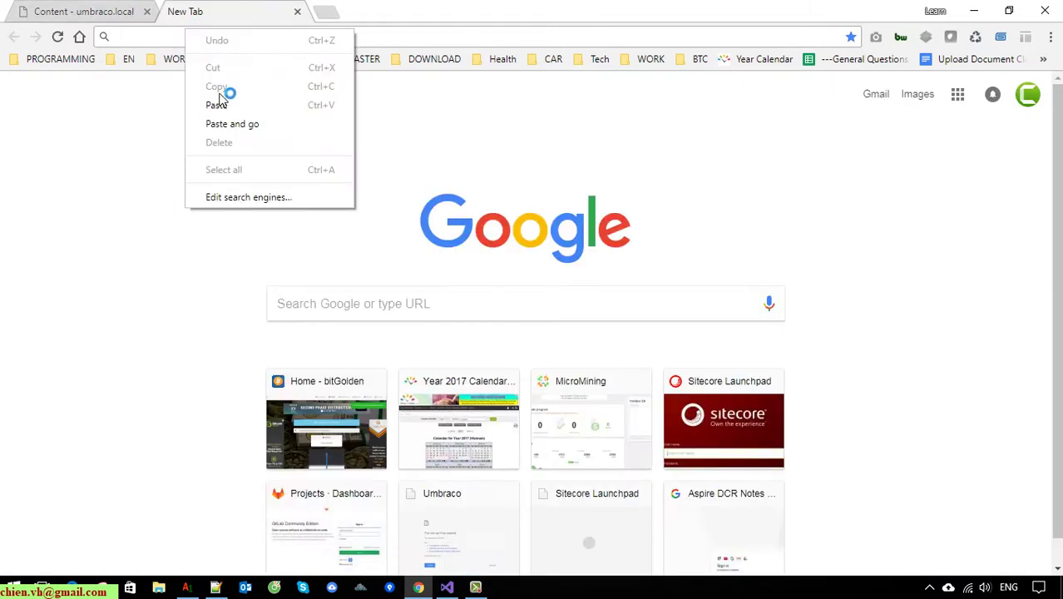
pyautogui.click(218, 105)
pyautogui.press('Return')
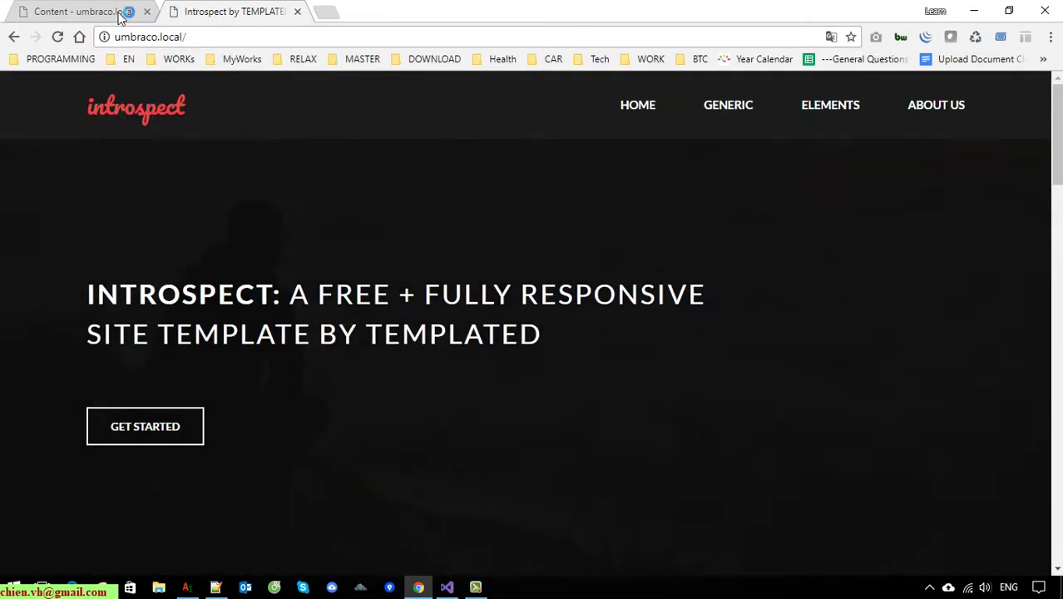
pyautogui.scroll(-5, 217, 333)
pyautogui.scroll(-2, 214, 373)
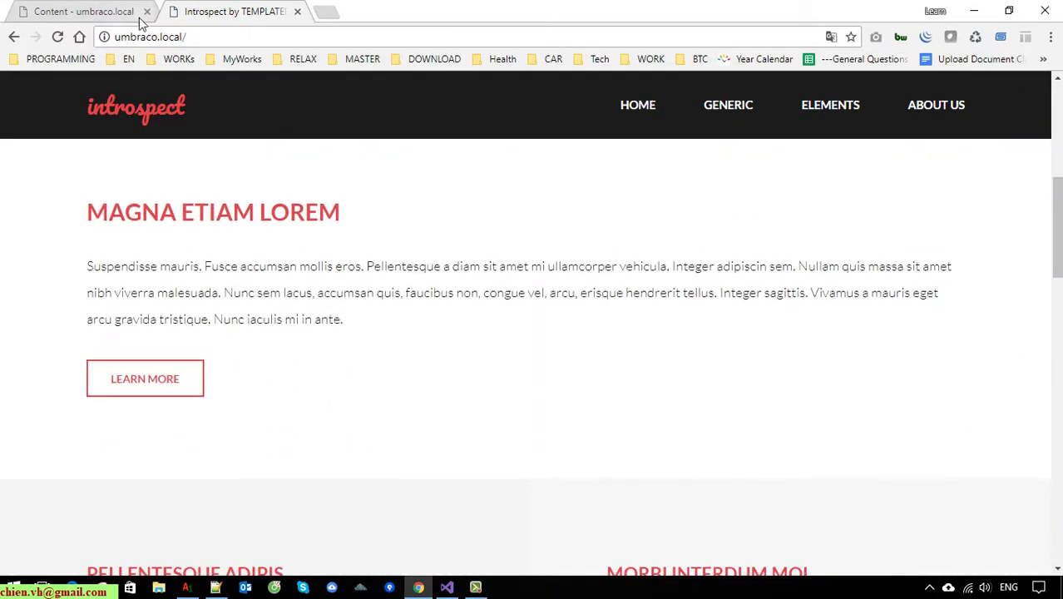
# Open Home under Settings > Document Types, checking the live site's heading along the way.
pyautogui.click(93, 13)
pyautogui.click(30, 283)
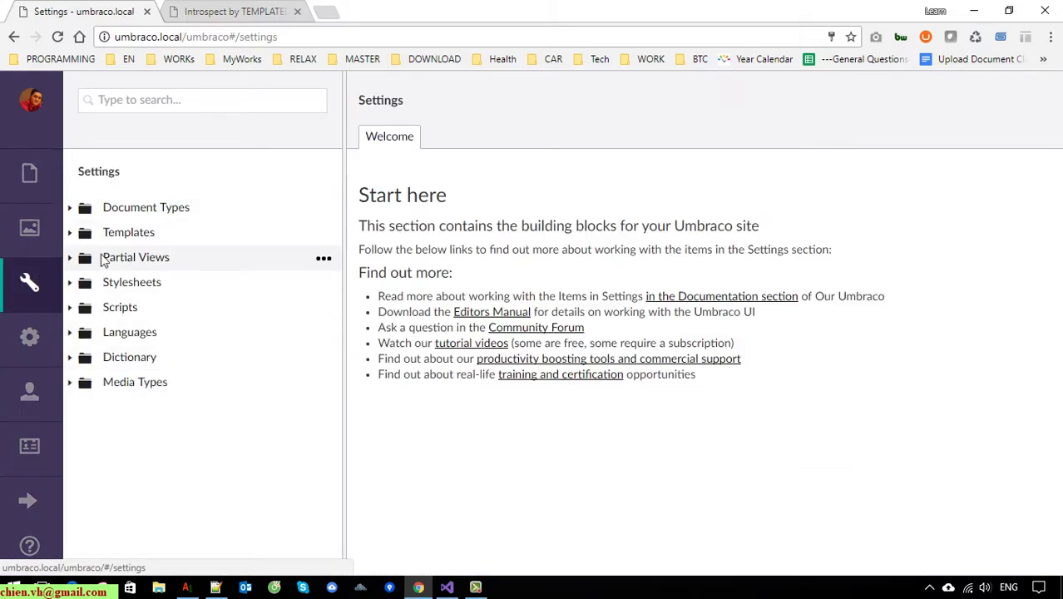
pyautogui.click(70, 208)
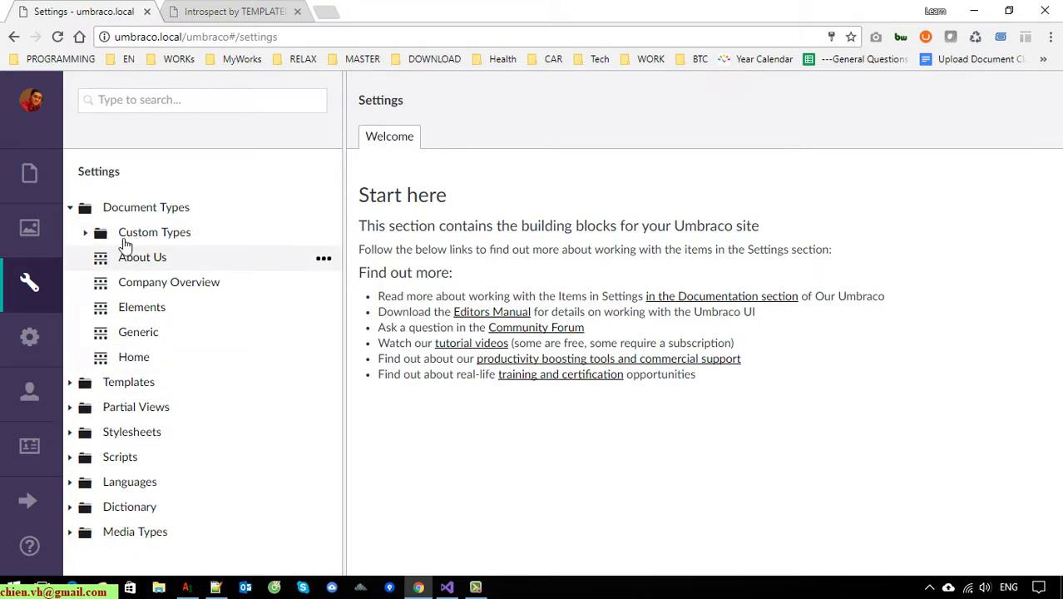
pyautogui.click(229, 10)
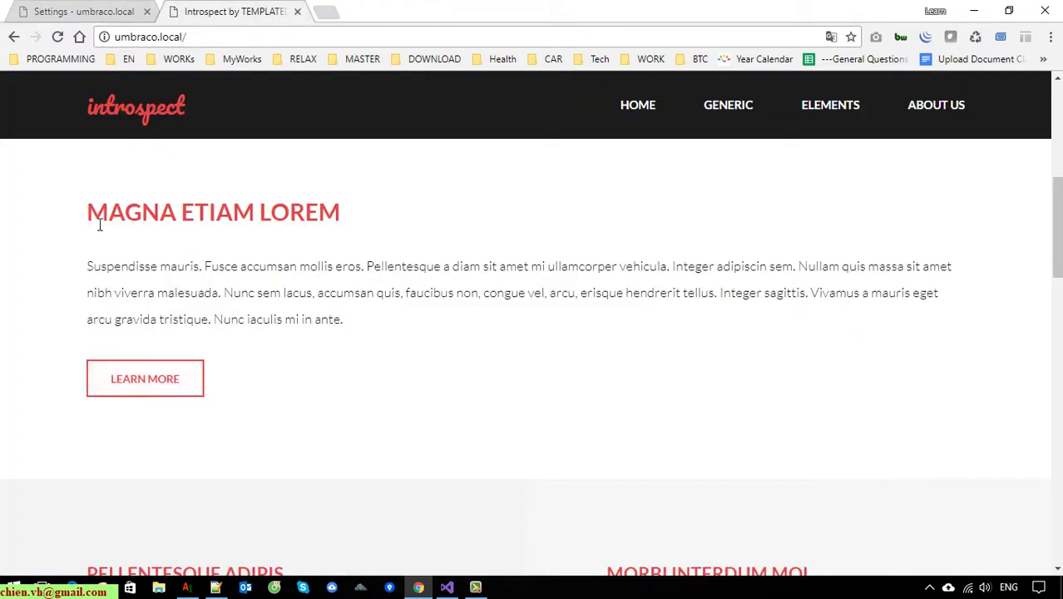
pyautogui.moveTo(87, 210); pyautogui.dragTo(384, 323)
pyautogui.click(446, 364)
pyautogui.click(80, 11)
pyautogui.click(142, 363)
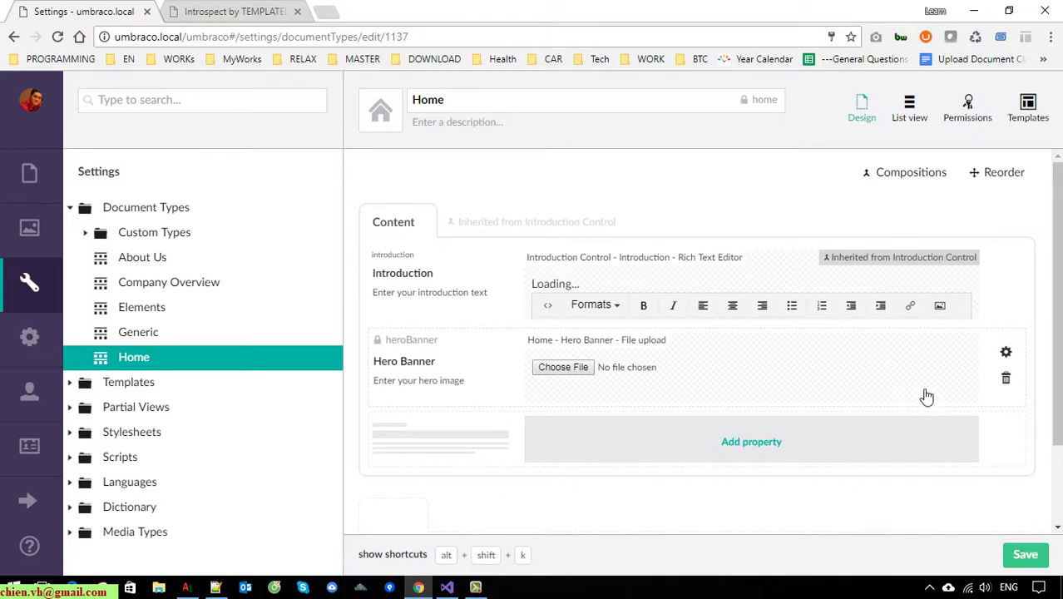
# Add another tab to the Home document type and type its name, Welcome Section.
pyautogui.scroll(-2, 926, 396)
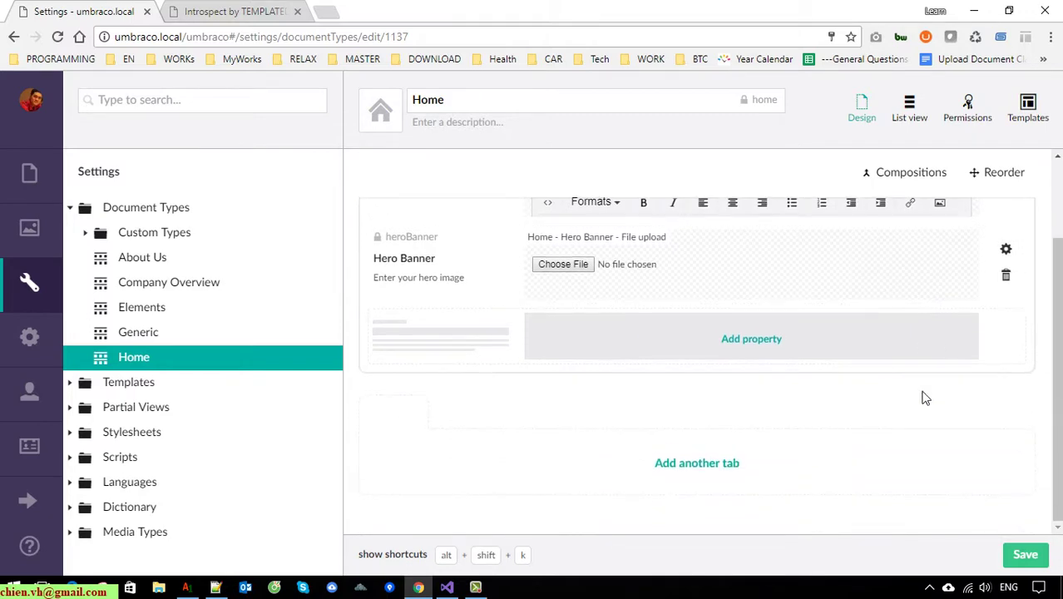
pyautogui.click(735, 464)
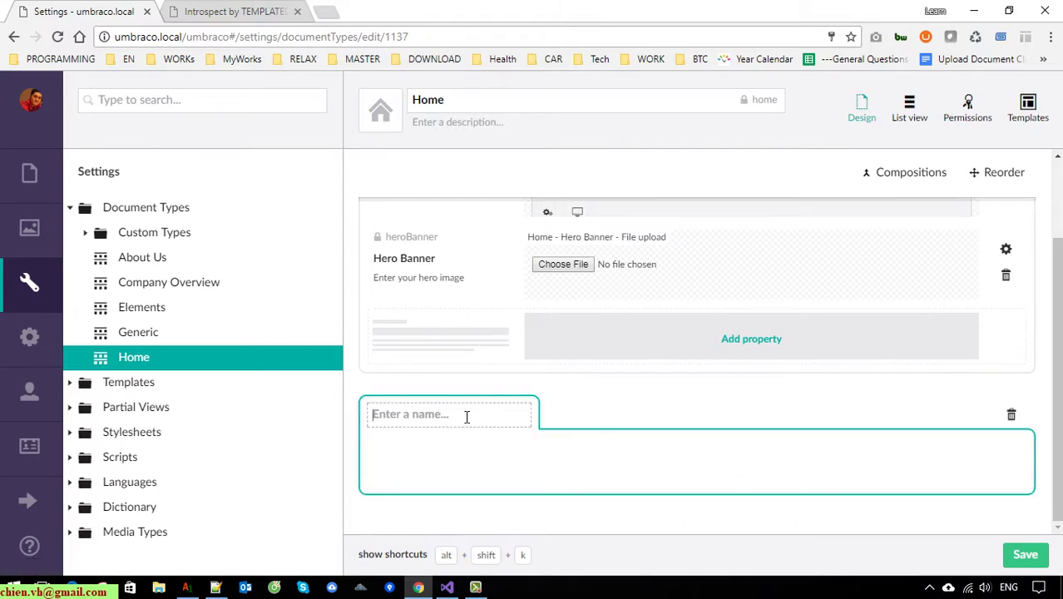
pyautogui.click(208, 12)
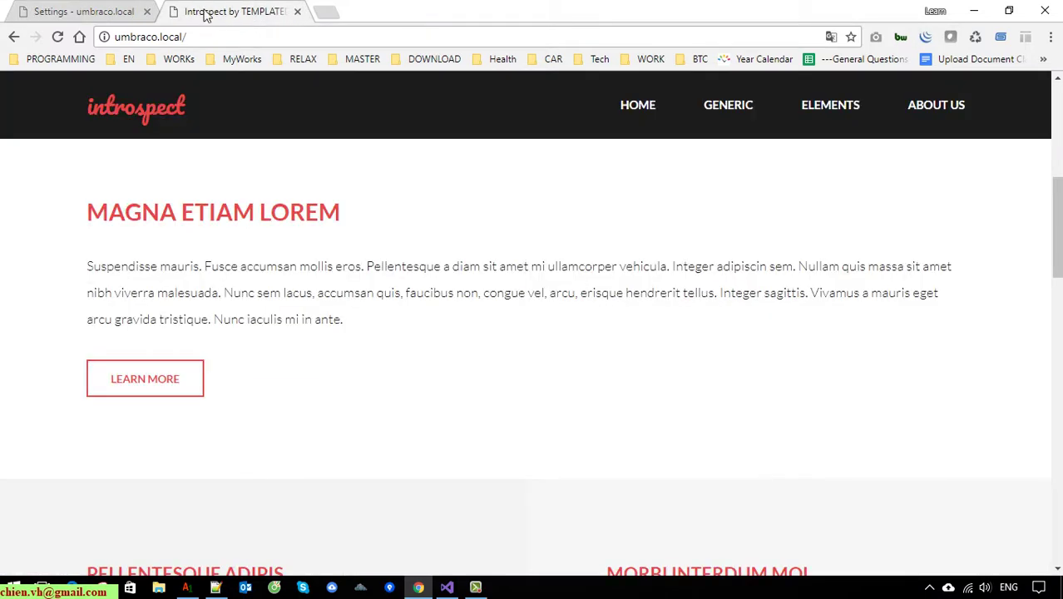
pyautogui.click(95, 12)
pyautogui.write('Welc')
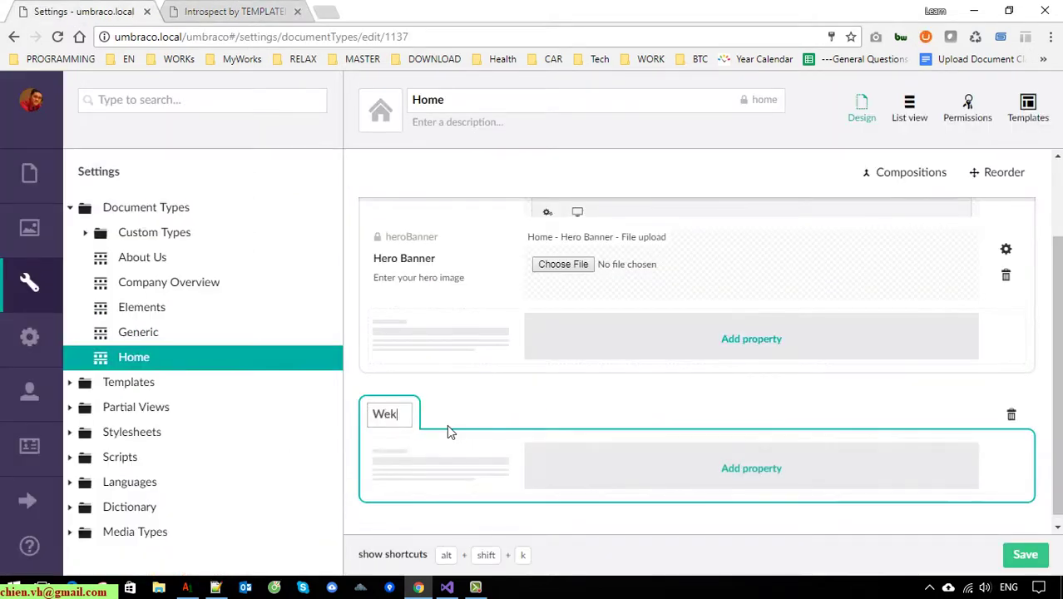
pyautogui.press('BackSpace')
pyautogui.press('BackSpace')
pyautogui.write('lcin')
pyautogui.press('BackSpace')
pyautogui.press('BackSpace')
pyautogui.write('ome Sectin')
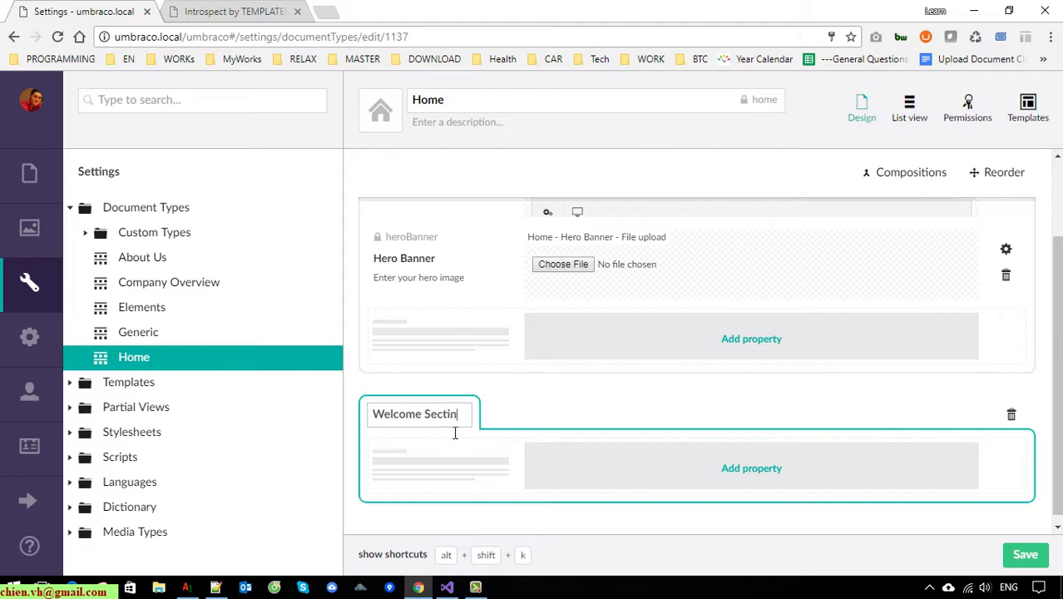
pyautogui.press('BackSpace')
pyautogui.press('BackSpace')
# Finish the tab name, add a property, and review the site's welcome heading and summary.
pyautogui.write('ion')
pyautogui.click(997, 473)
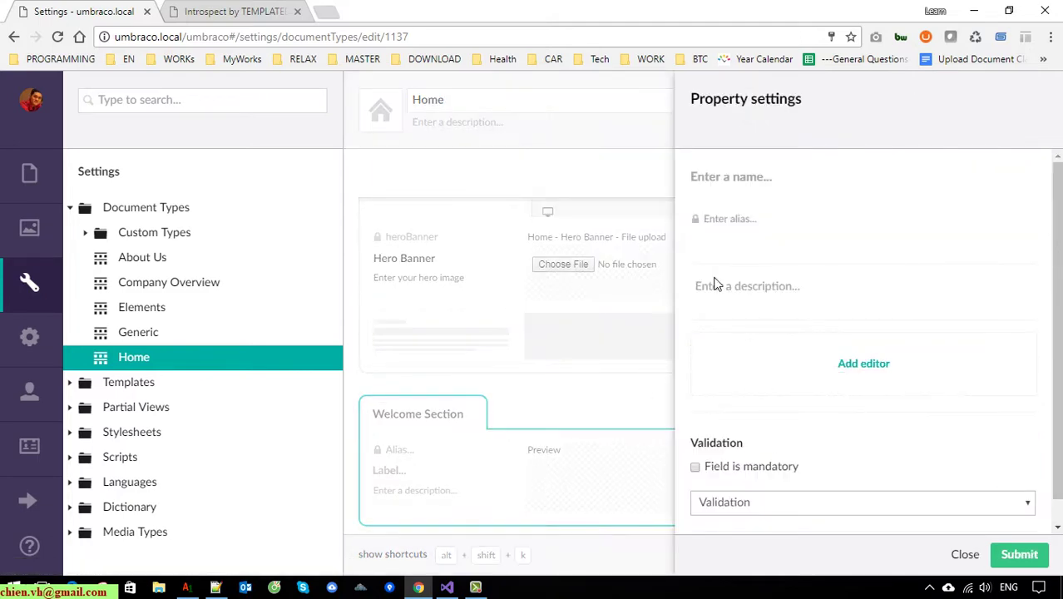
pyautogui.click(237, 12)
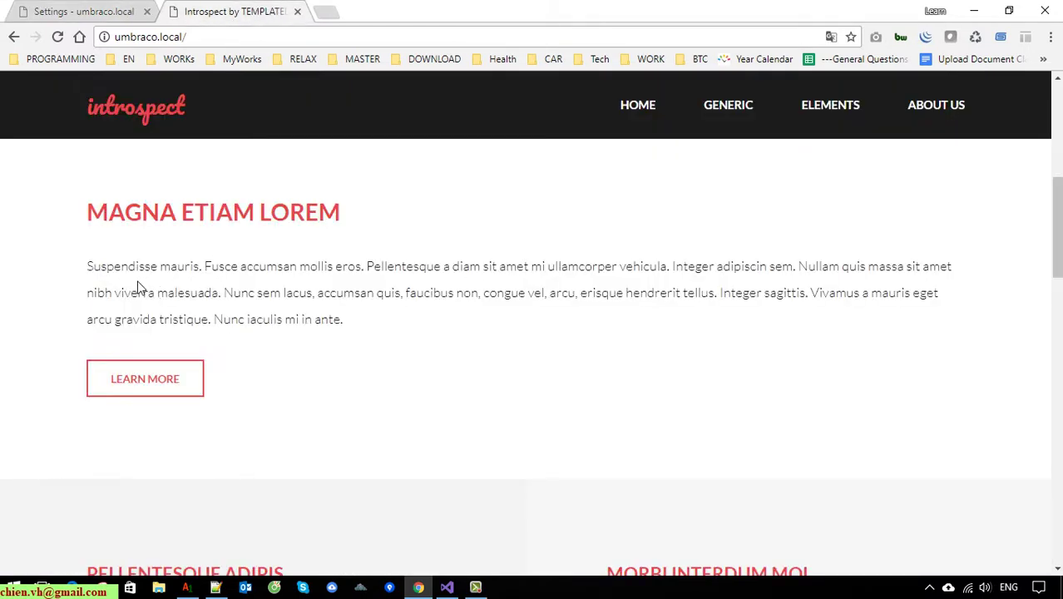
pyautogui.moveTo(367, 222); pyautogui.dragTo(84, 222)
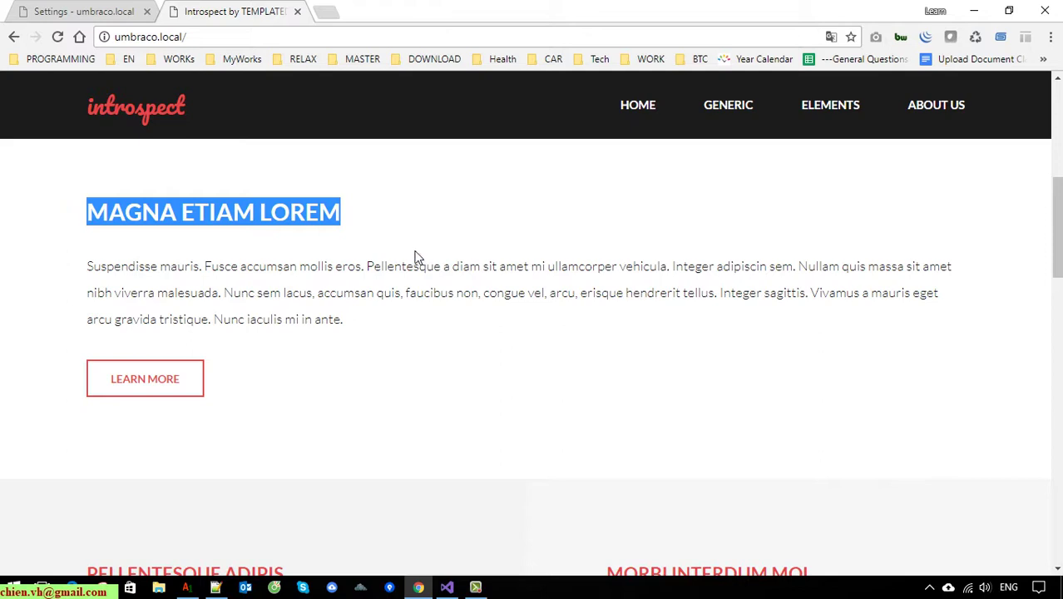
pyautogui.moveTo(351, 327); pyautogui.dragTo(94, 267)
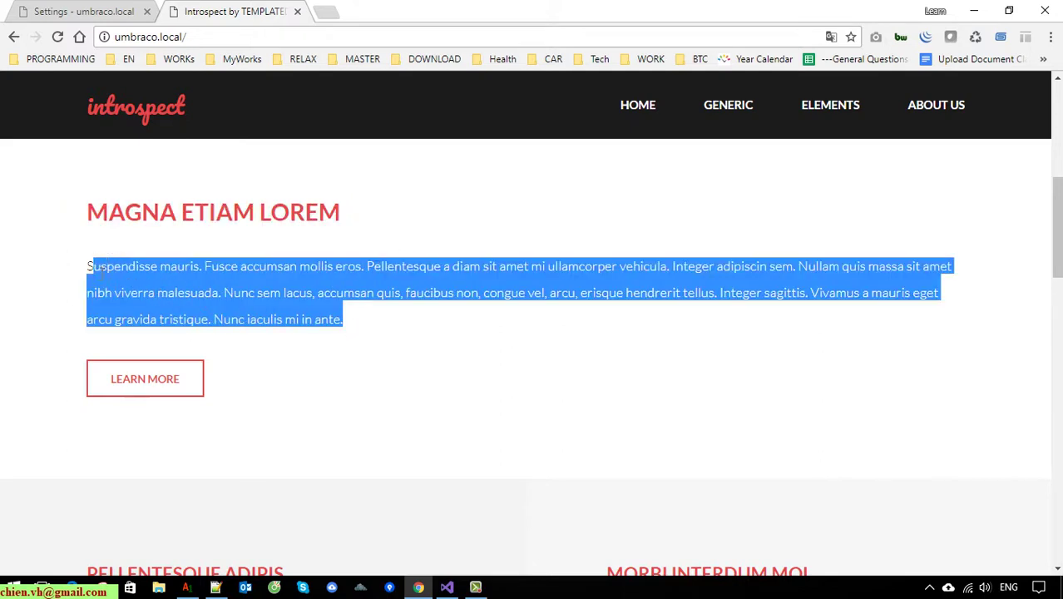
pyautogui.click(258, 278)
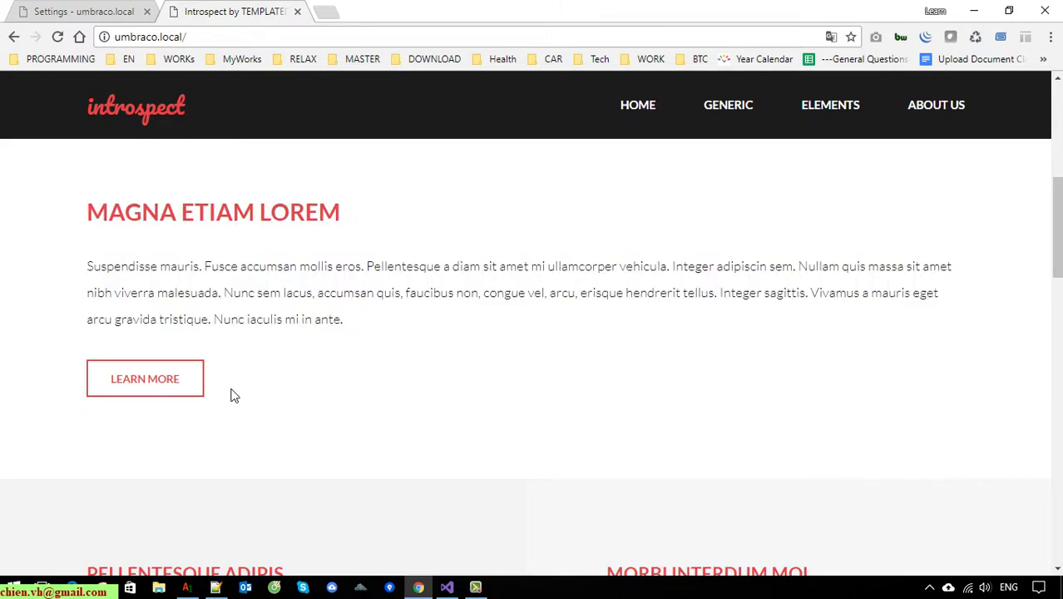
pyautogui.click(89, 9)
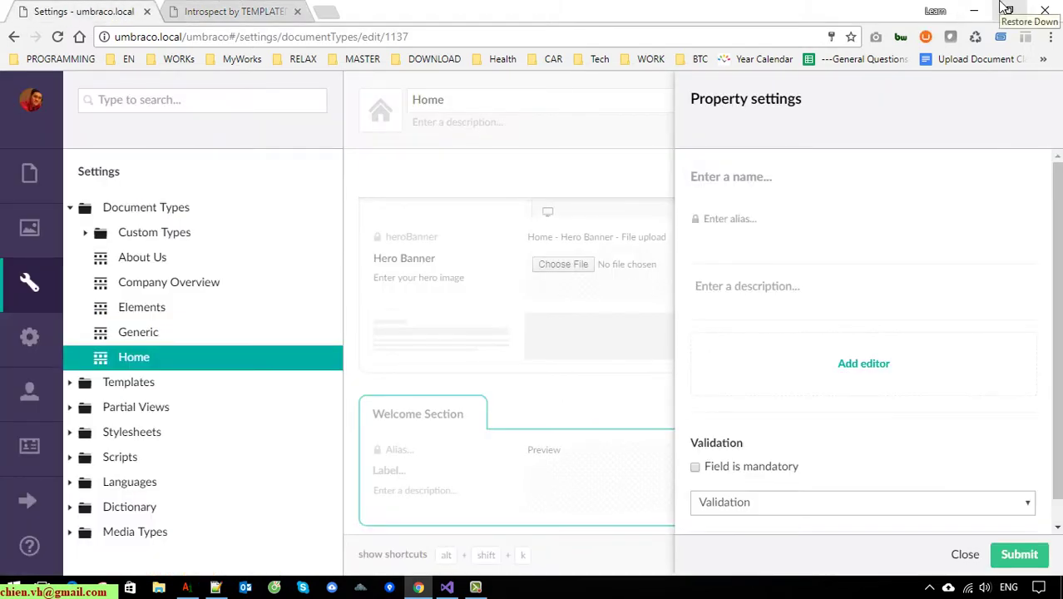
# Name the property welcomeTitle, describe it 'Enter welcome title', make it a mandatory Textstring, and submit.
pyautogui.write('we')
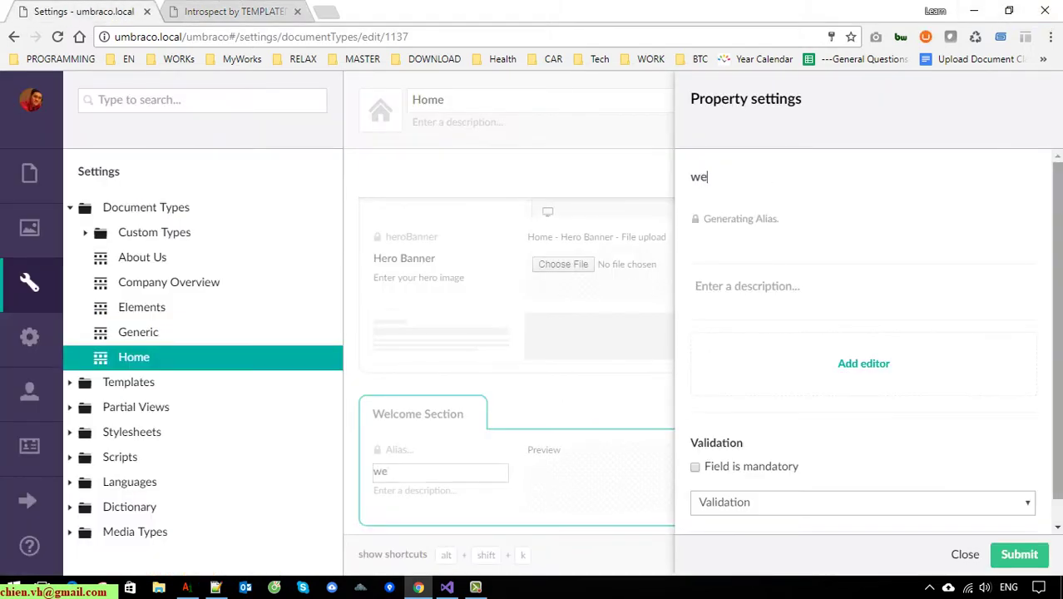
pyautogui.write('lcomeTitle')
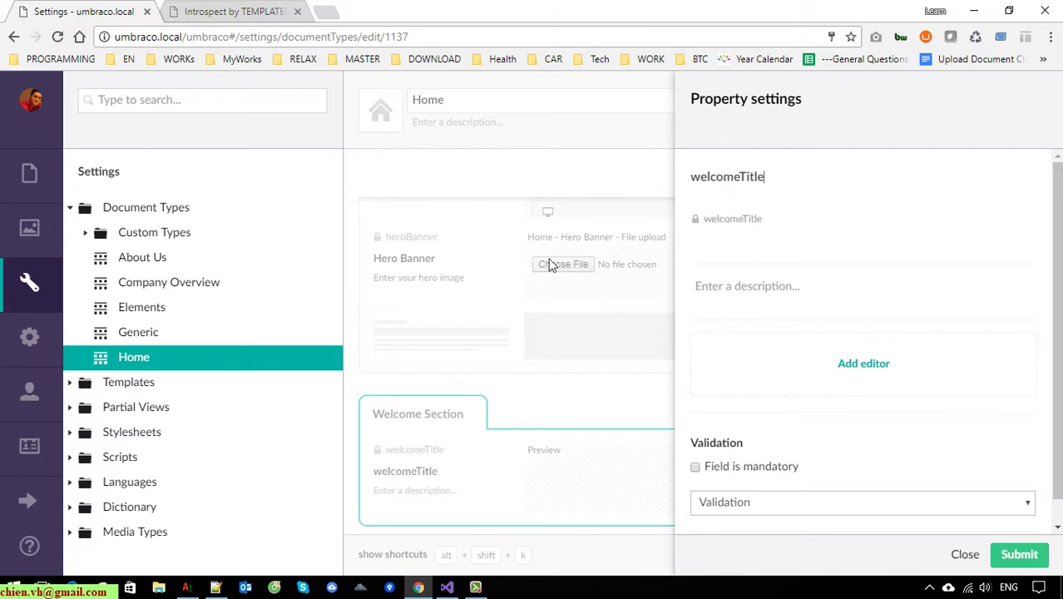
pyautogui.write('Enter welco')
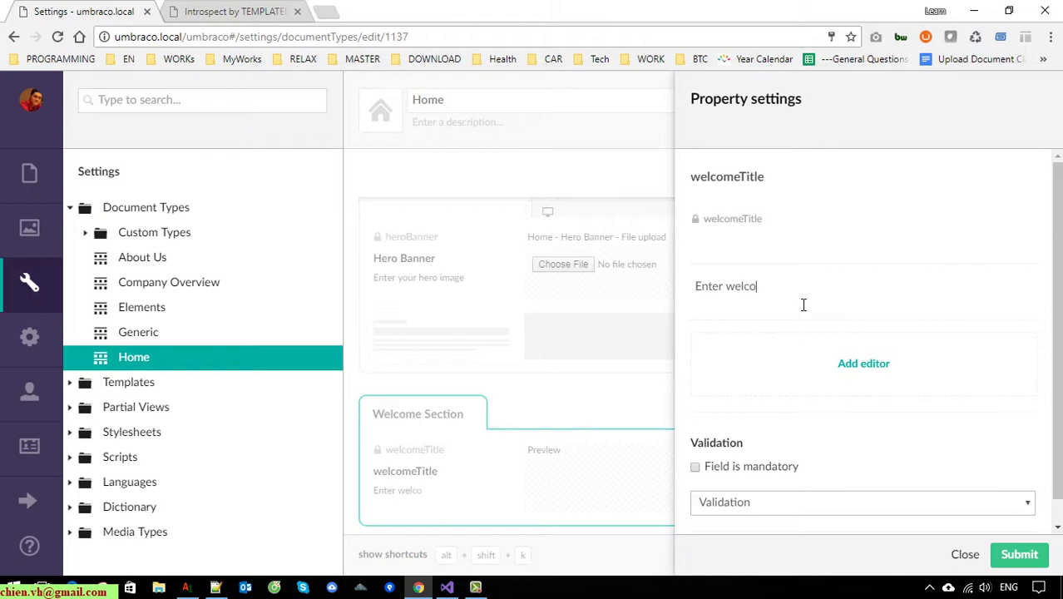
pyautogui.write('me title')
pyautogui.click(861, 366)
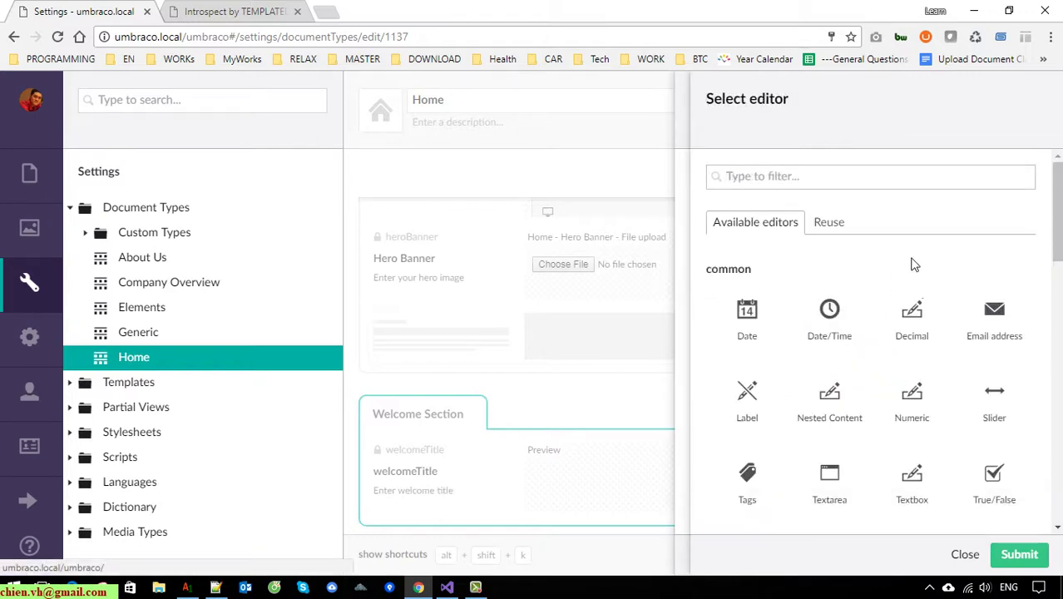
pyautogui.scroll(-5, 911, 271)
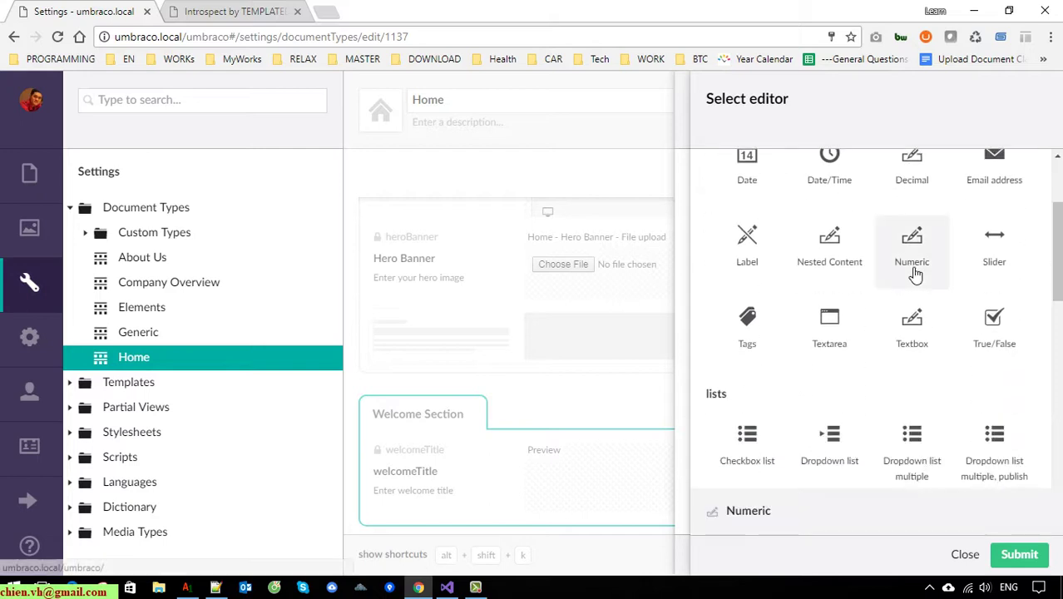
pyautogui.scroll(6, 912, 277)
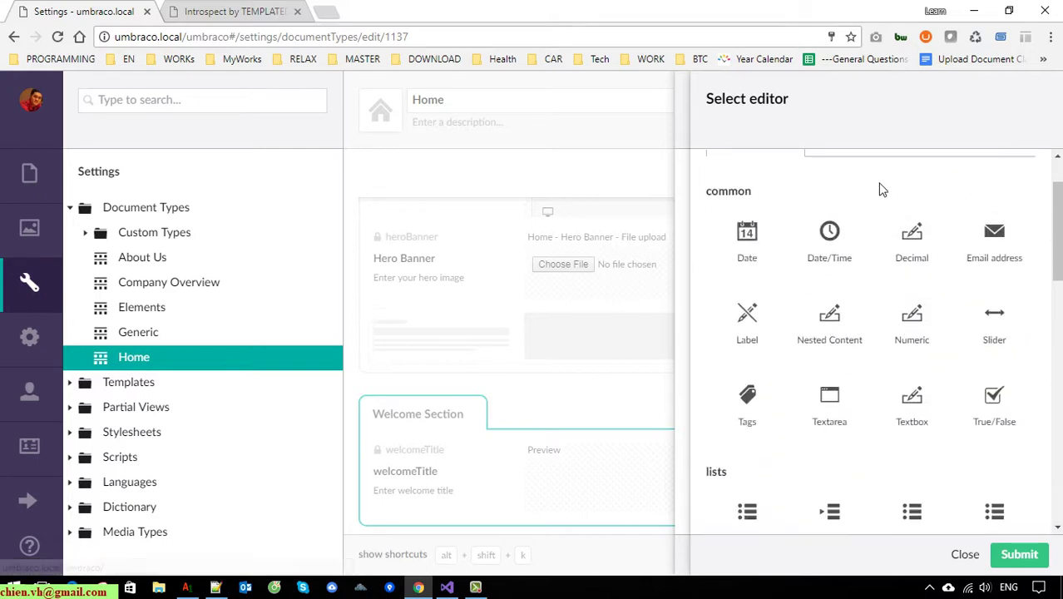
pyautogui.write('text')
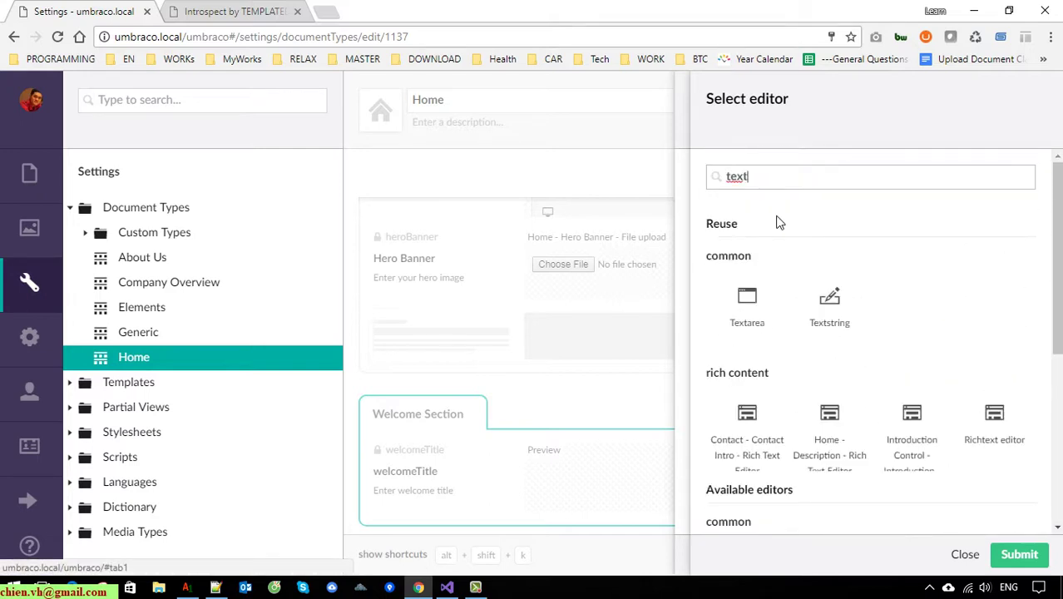
pyautogui.click(848, 311)
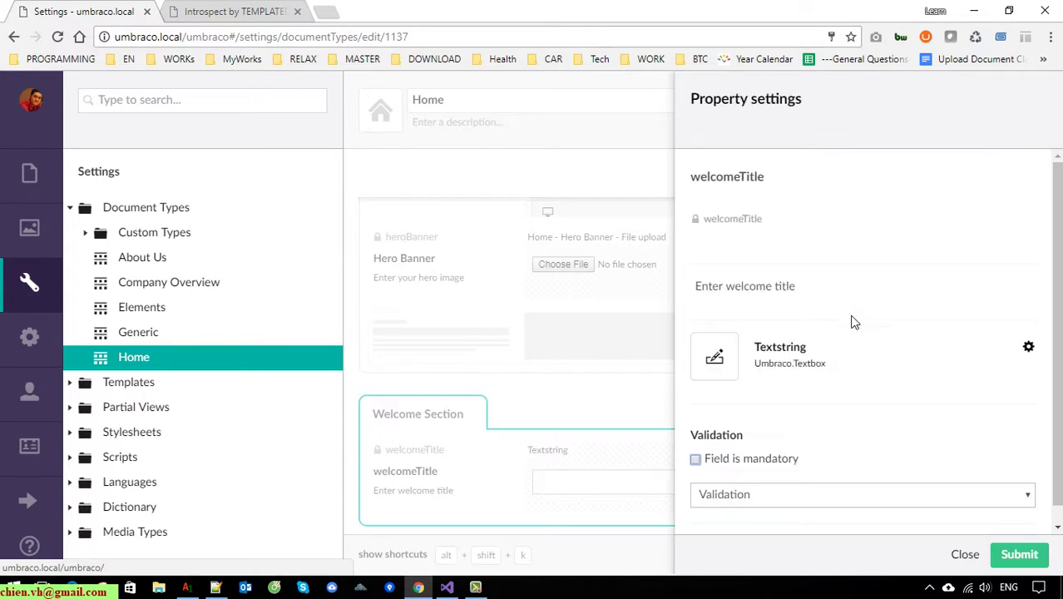
pyautogui.click(737, 464)
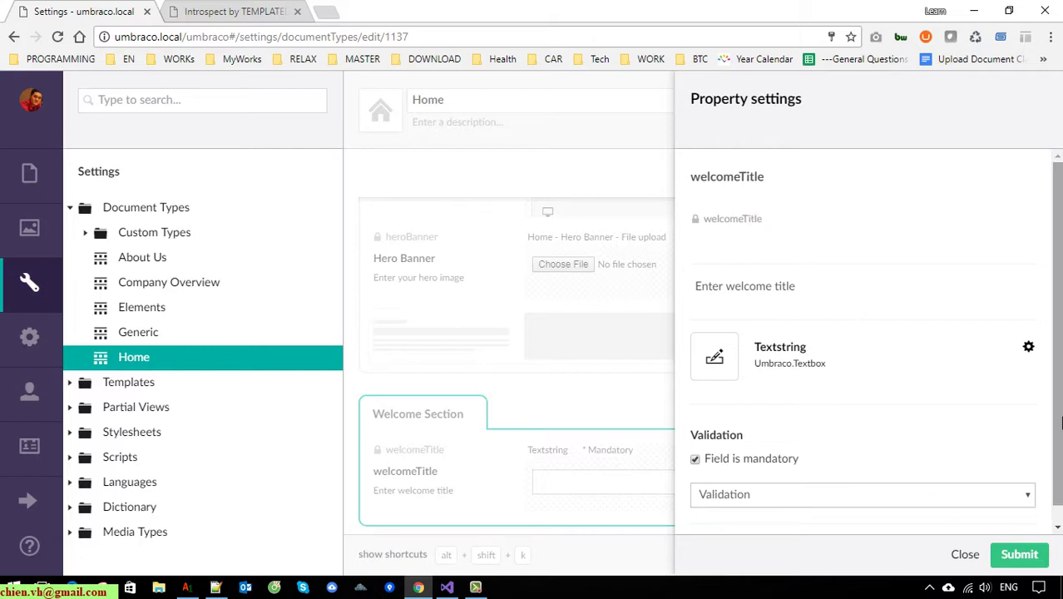
pyautogui.scroll(-1, 998, 499)
pyautogui.click(1022, 556)
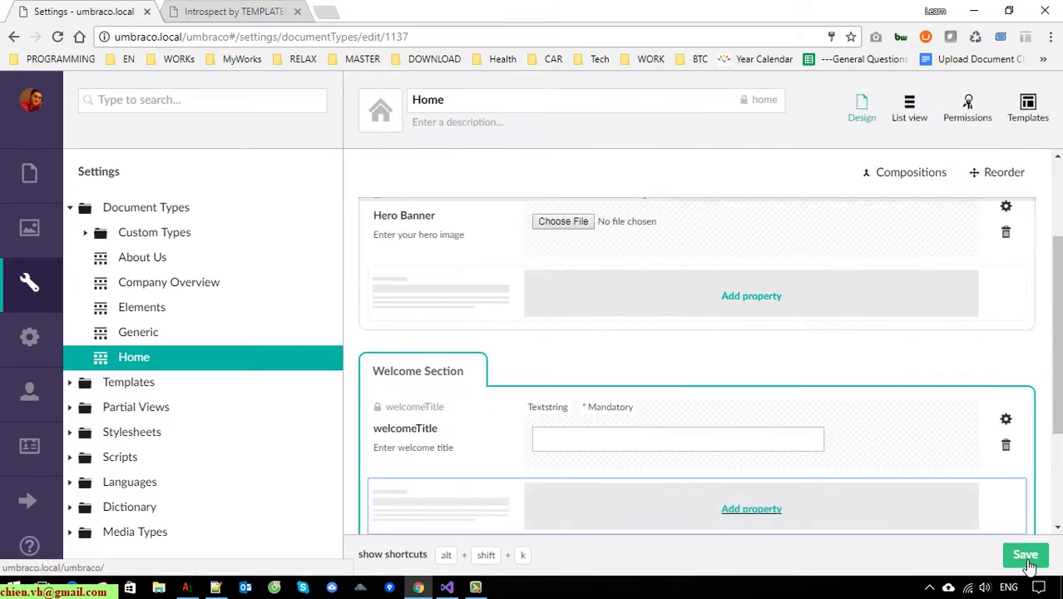
# Reopen welcomeTitle's settings, check its description, and submit them again.
pyautogui.scroll(-2, 896, 484)
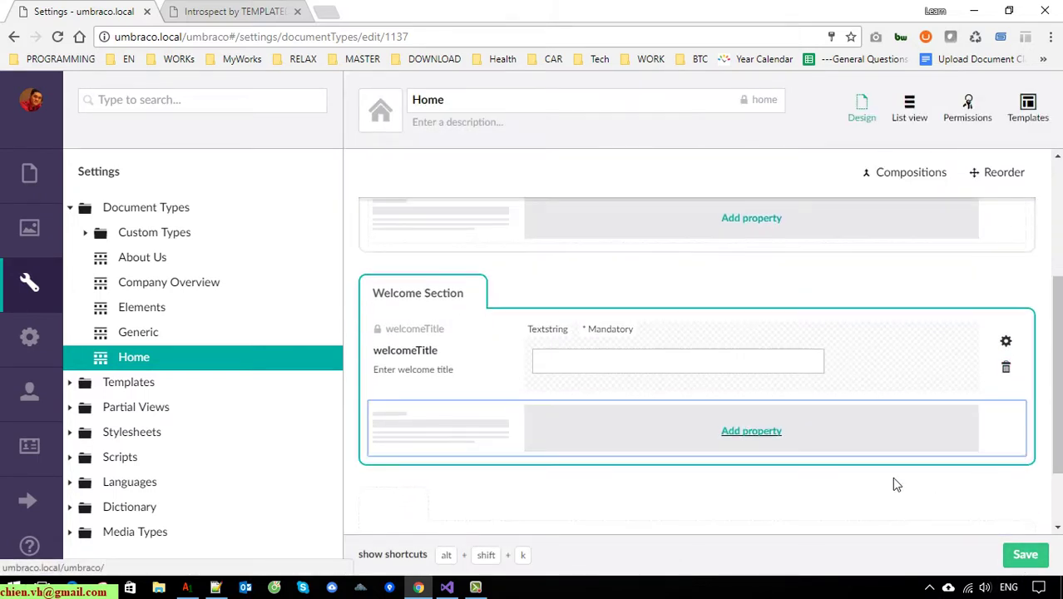
pyautogui.click(1007, 343)
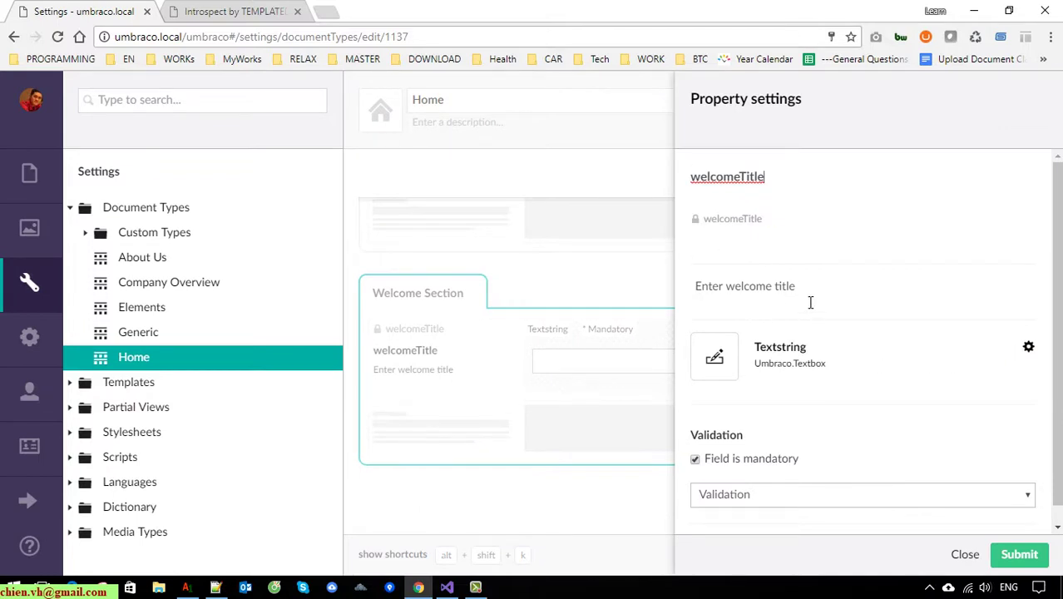
pyautogui.click(811, 303)
pyautogui.scroll(-1, 873, 337)
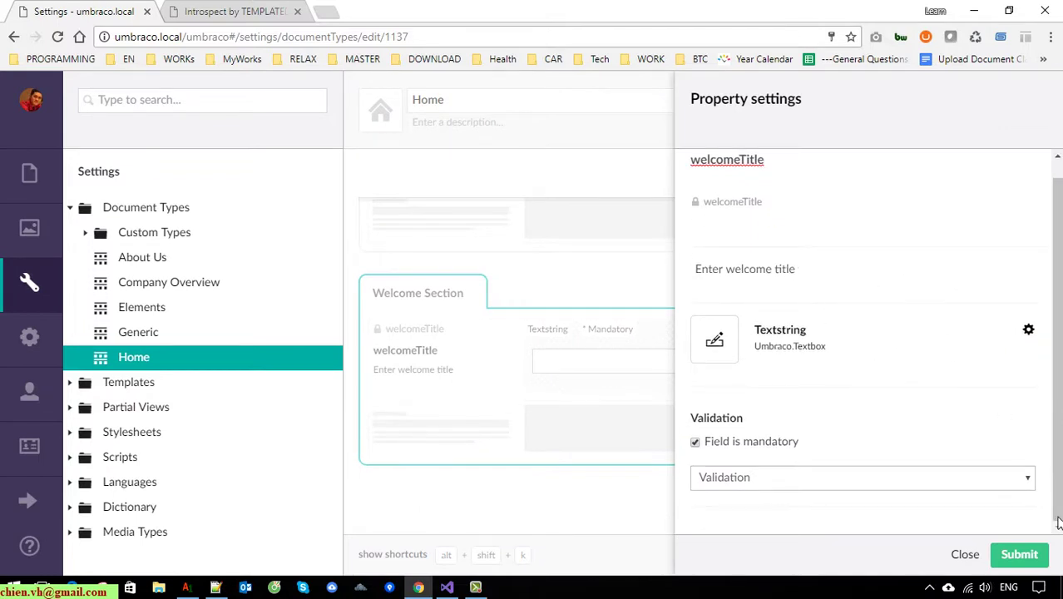
pyautogui.click(1030, 555)
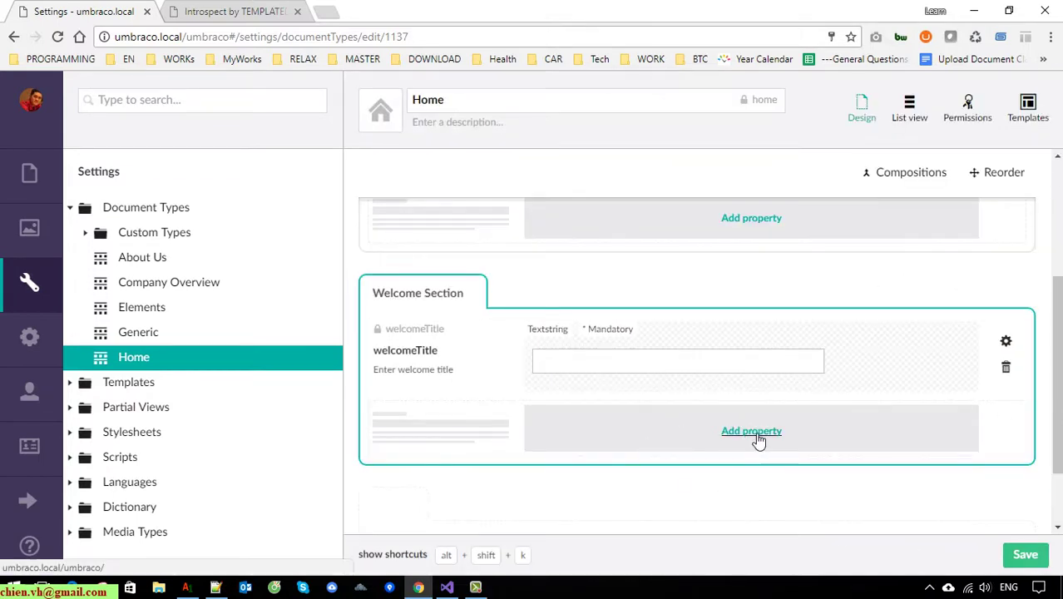
# Add welcomeSummary, described 'Enter welcome summary text', as a mandatory Textarea property.
pyautogui.click(751, 433)
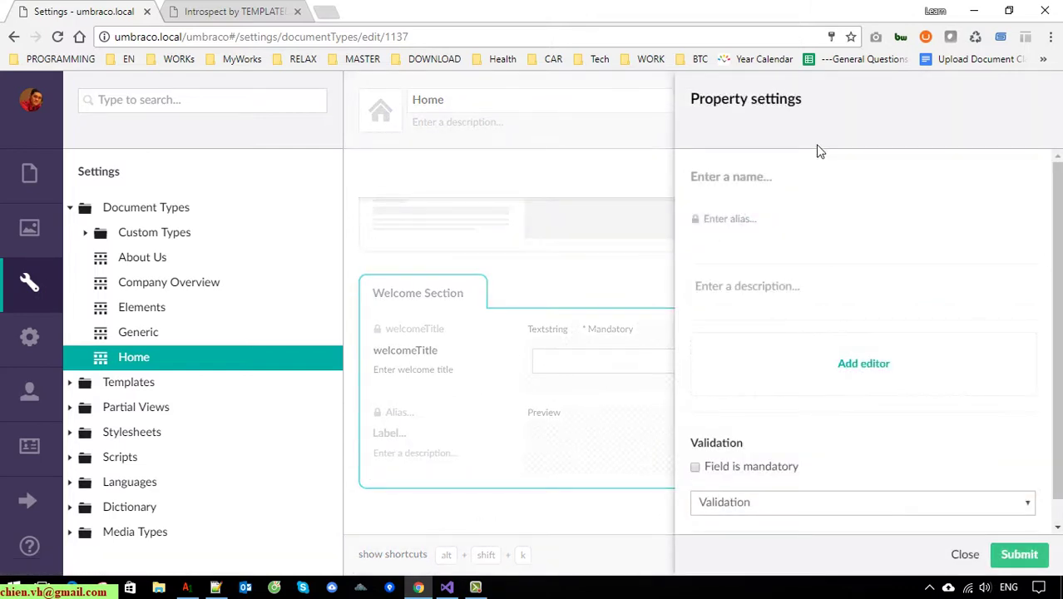
pyautogui.write('welcomeSummary')
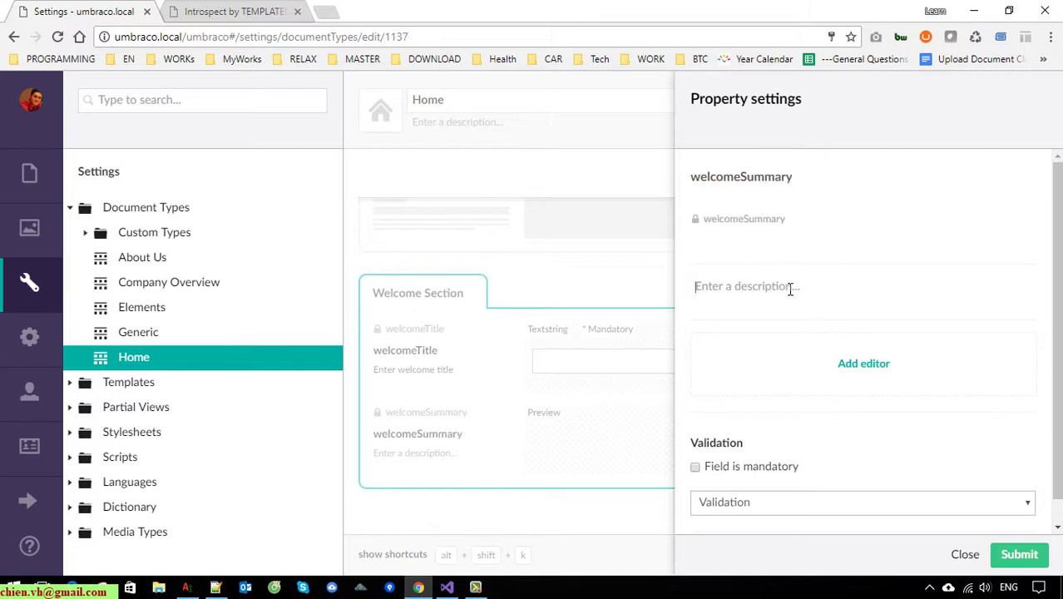
pyautogui.write('Enter we')
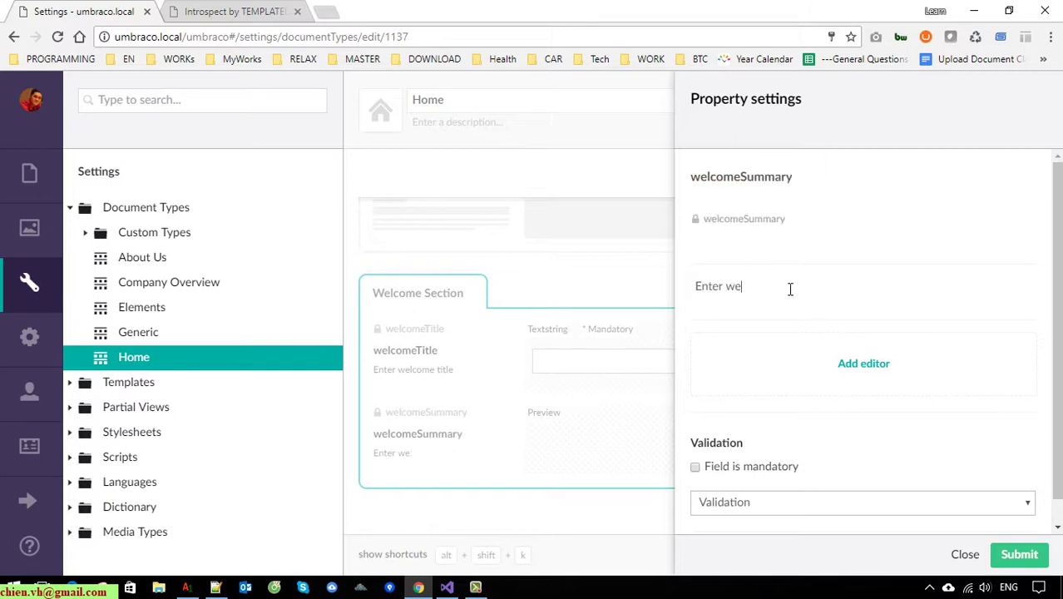
pyautogui.write('lcome summary text')
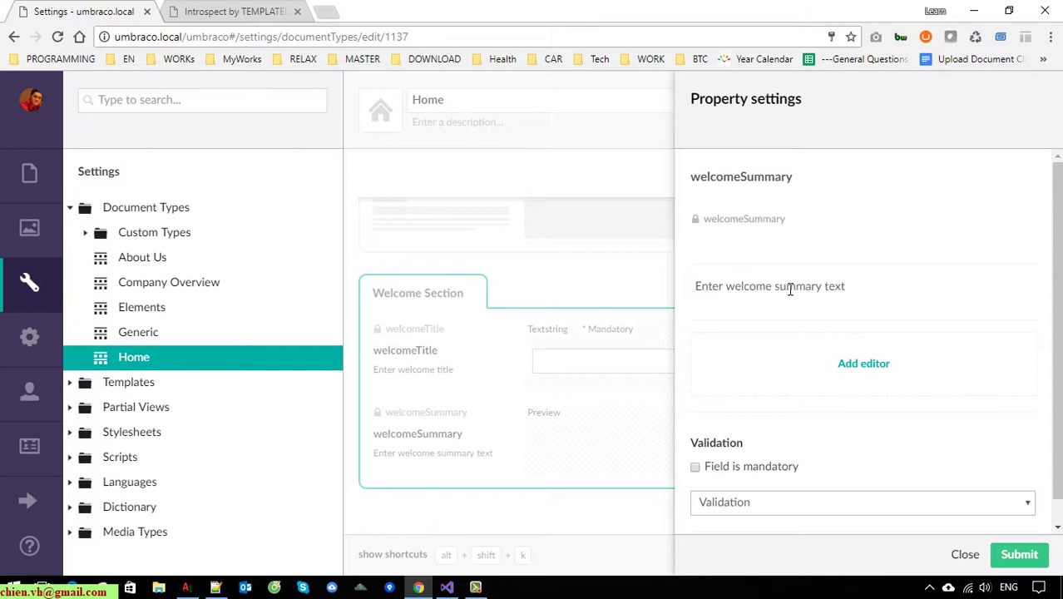
pyautogui.click(891, 369)
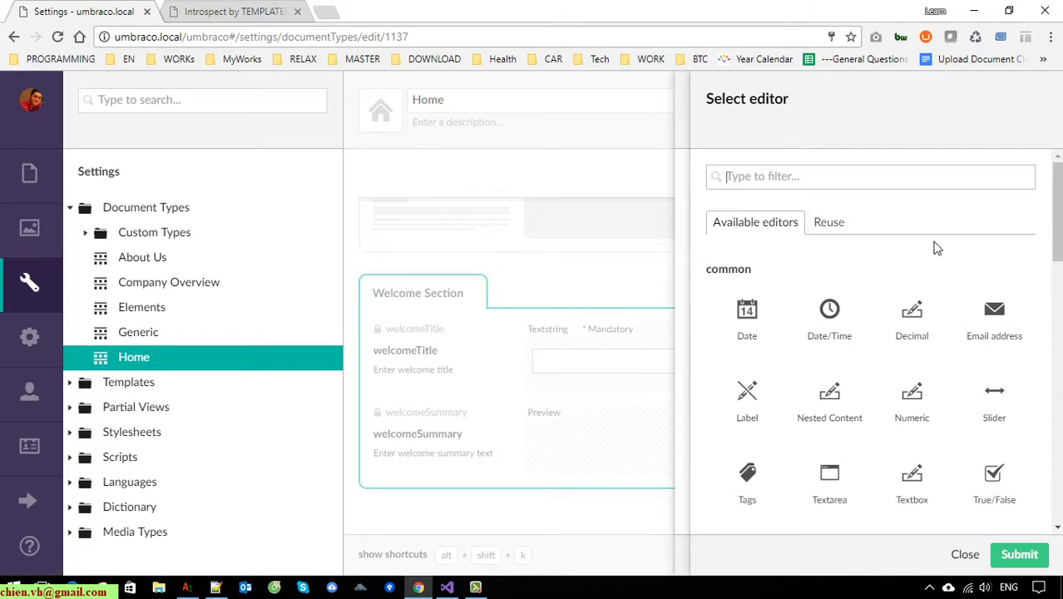
pyautogui.write('text')
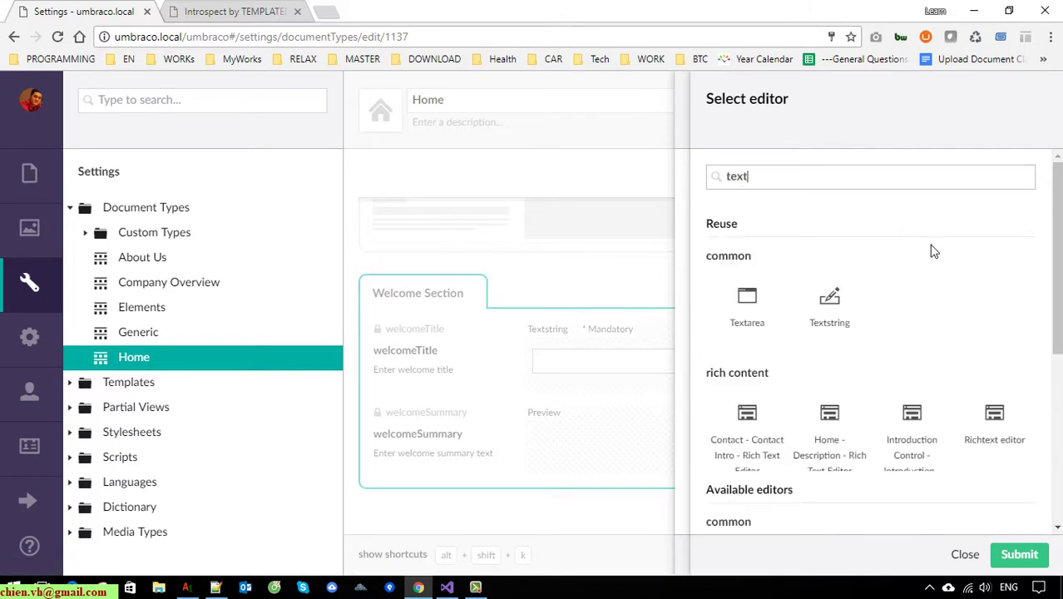
pyautogui.click(748, 314)
pyautogui.click(739, 459)
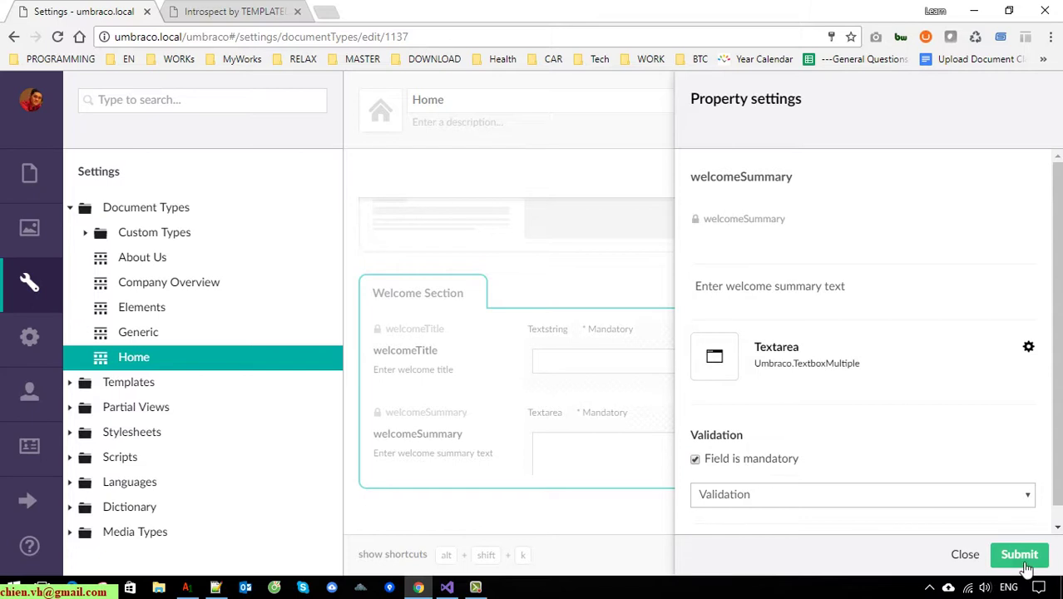
pyautogui.click(1019, 554)
pyautogui.scroll(-2, 788, 332)
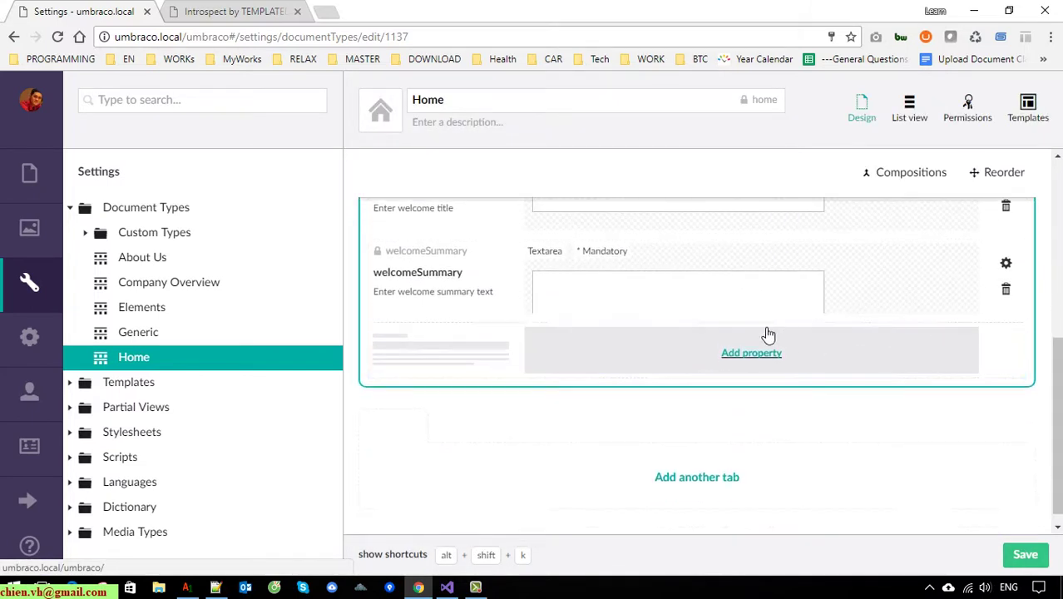
pyautogui.scroll(2, 767, 331)
# Set up a WelcomeLink property, described 'Enter link', as a mandatory Textstring.
pyautogui.click(746, 508)
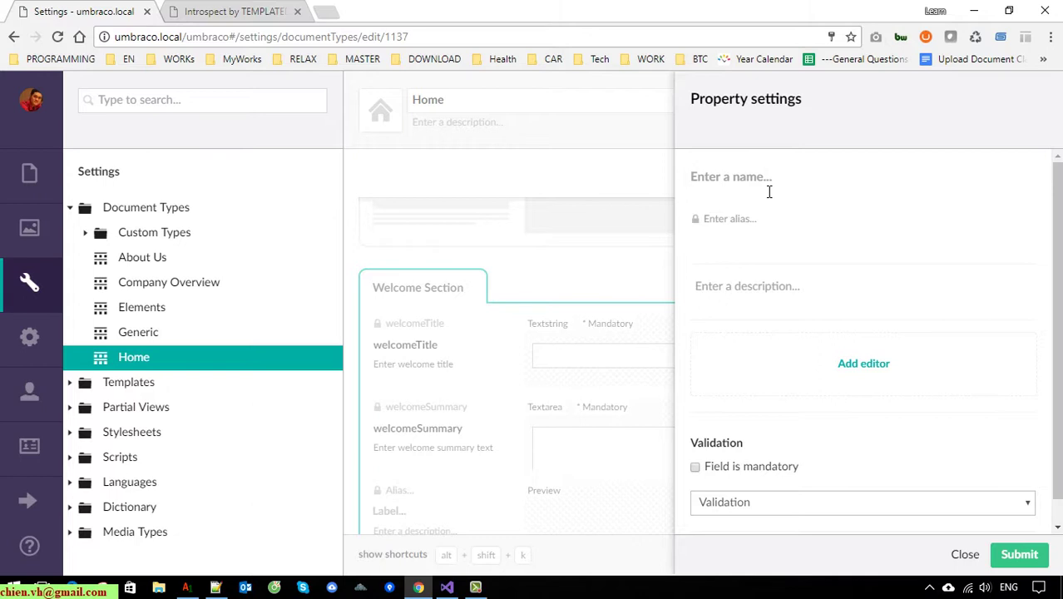
pyautogui.write('welcomeLink')
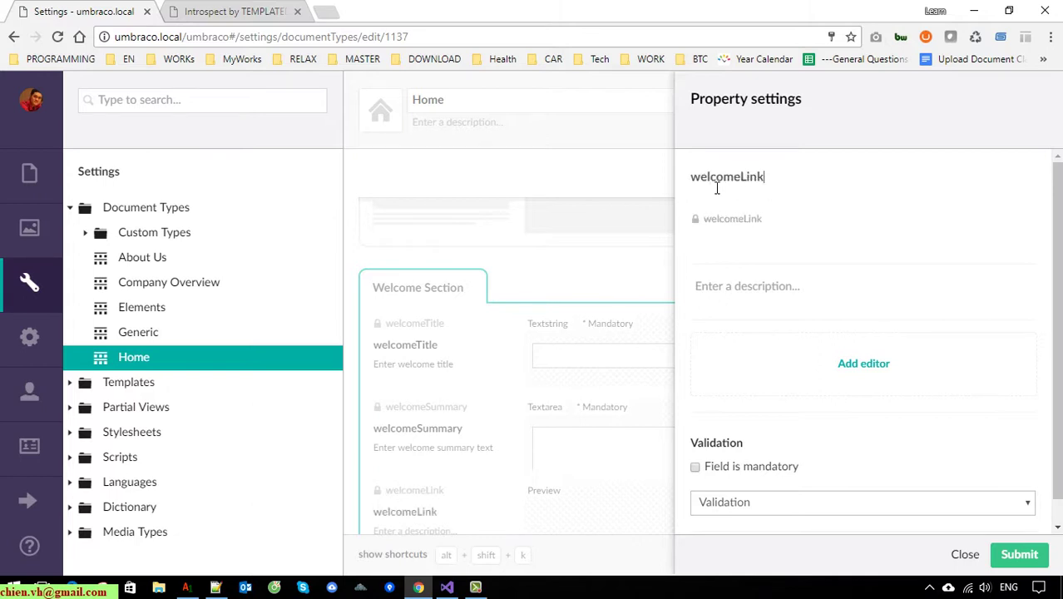
pyautogui.press('BackSpace')
pyautogui.write('W')
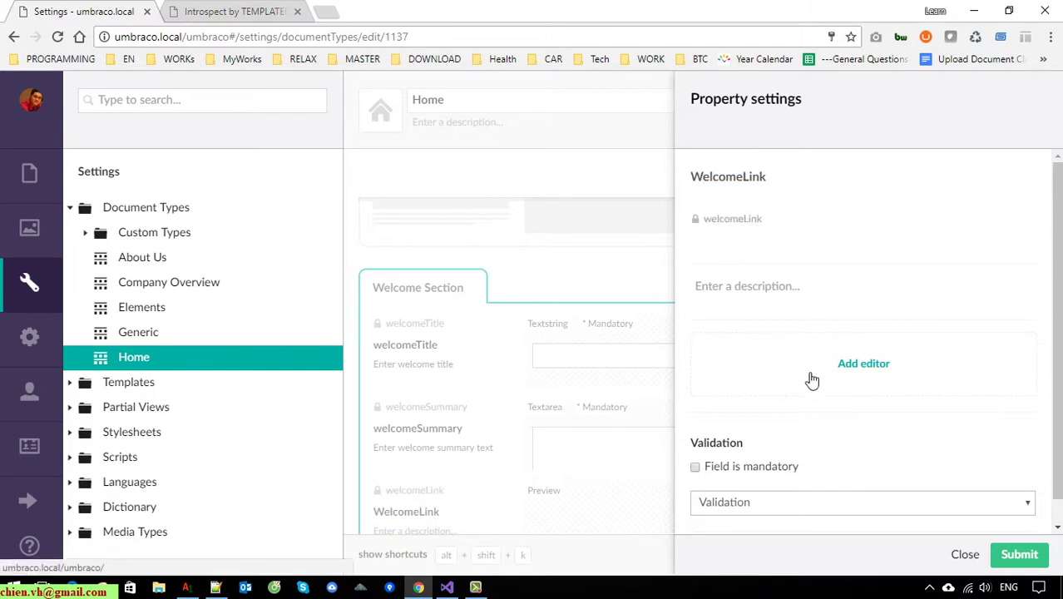
pyautogui.write('Enter link')
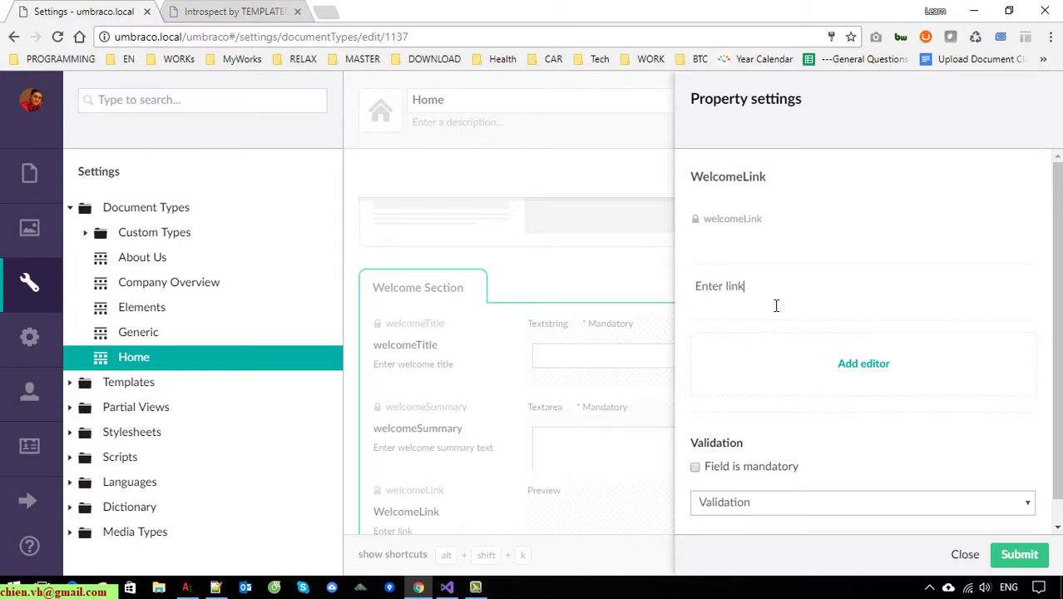
pyautogui.click(872, 362)
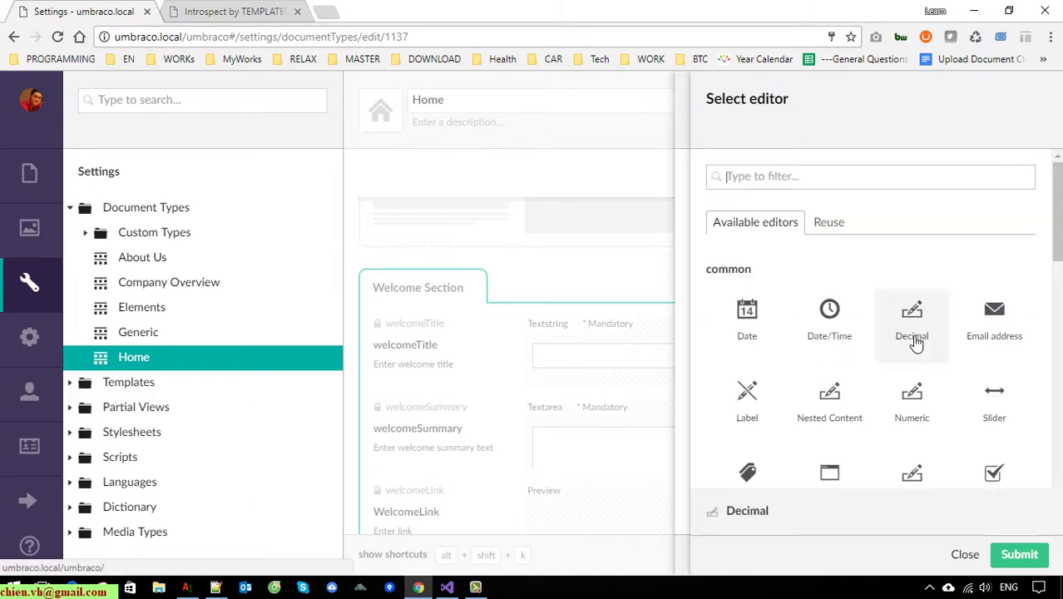
pyautogui.write('y')
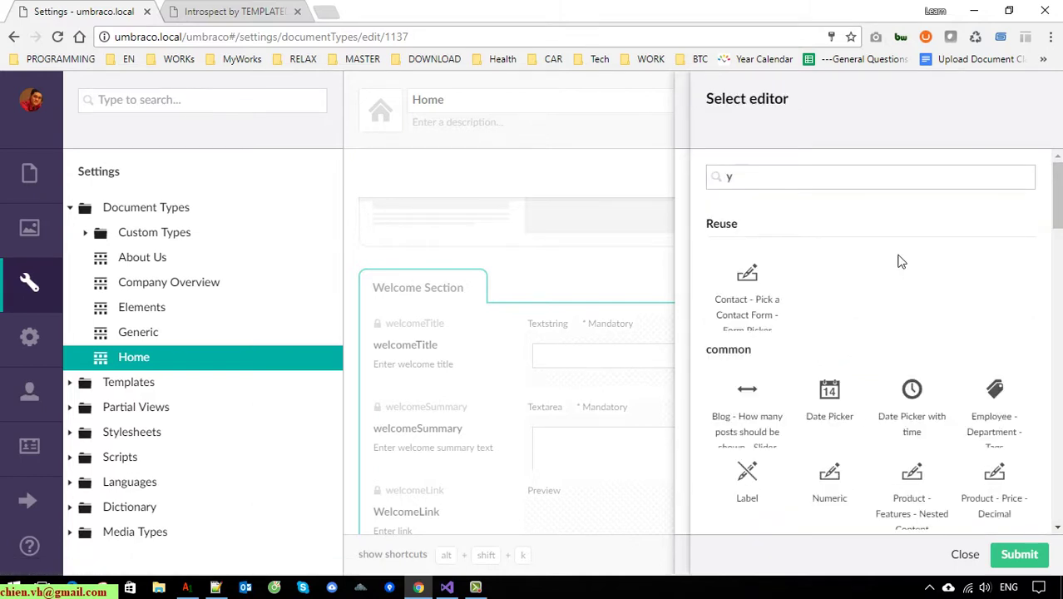
pyautogui.press('BackSpace')
pyautogui.write('tex')
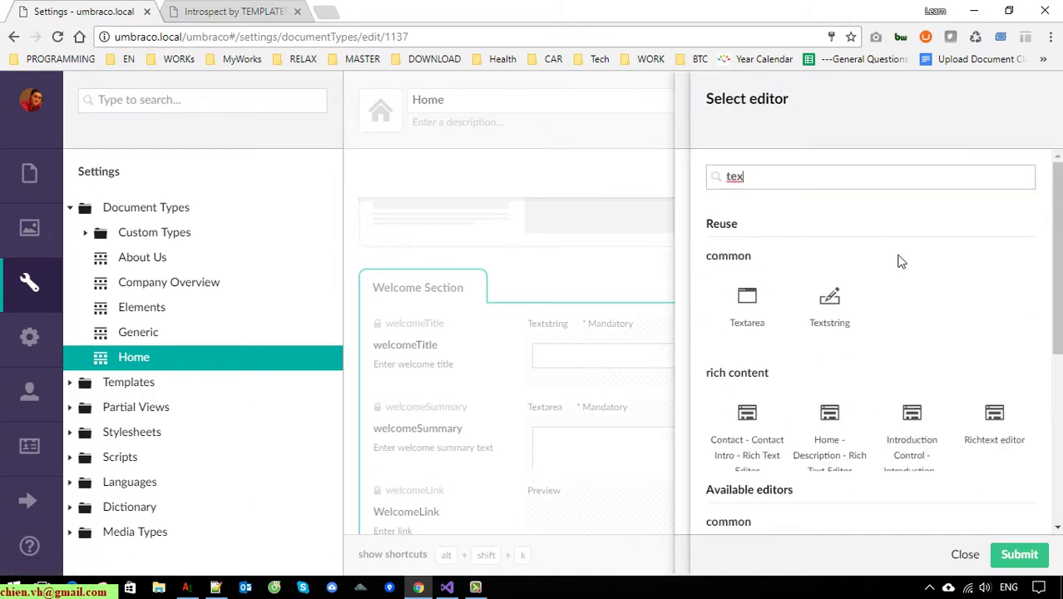
pyautogui.click(823, 326)
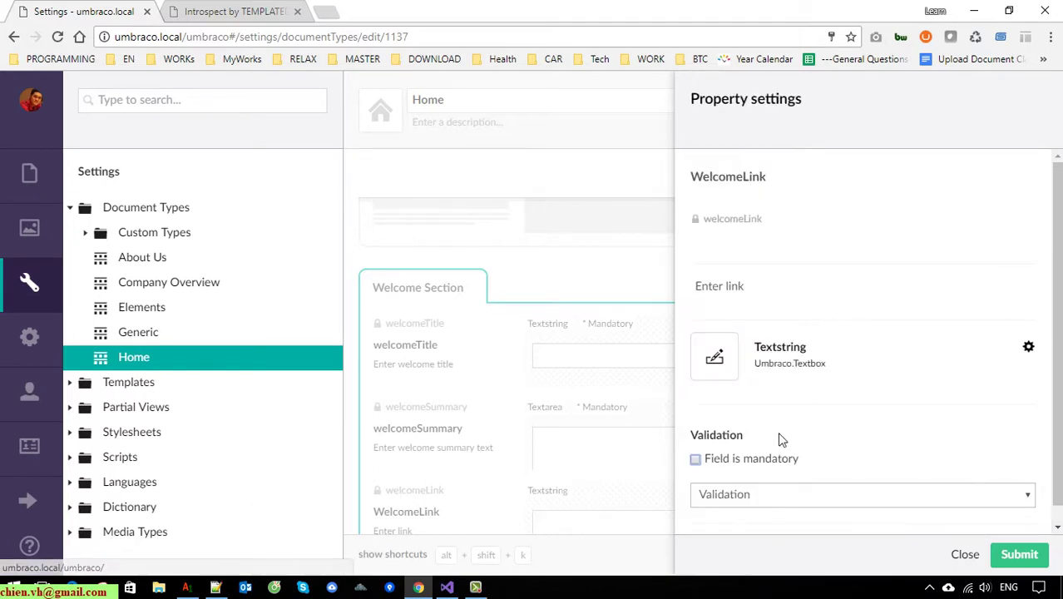
pyautogui.click(747, 465)
# Submit WelcomeLink, save the Home document type, and open the Home node in Content.
pyautogui.click(1021, 555)
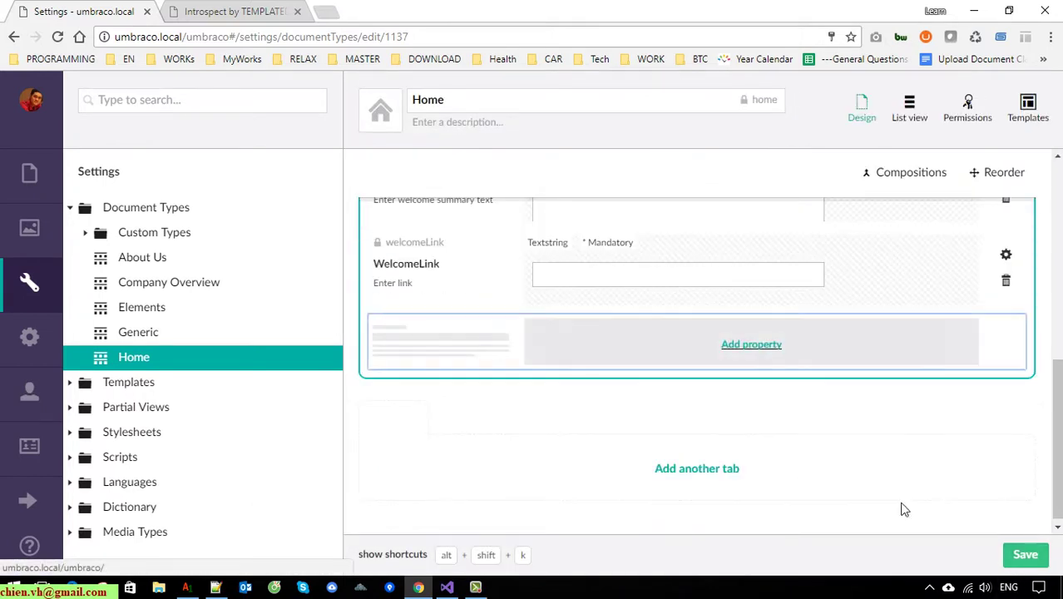
pyautogui.click(1025, 554)
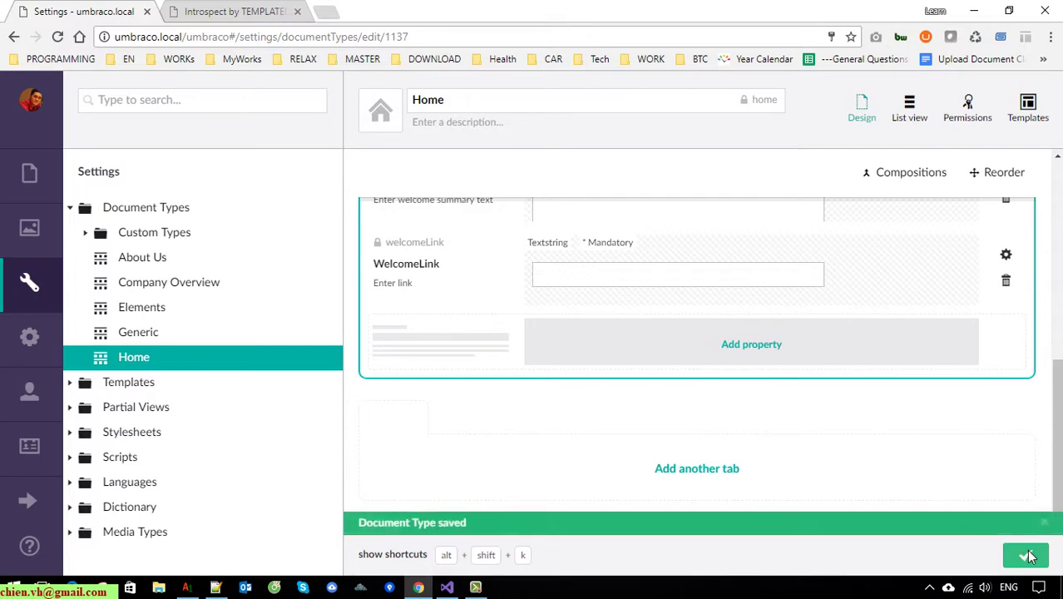
pyautogui.scroll(10, 556, 429)
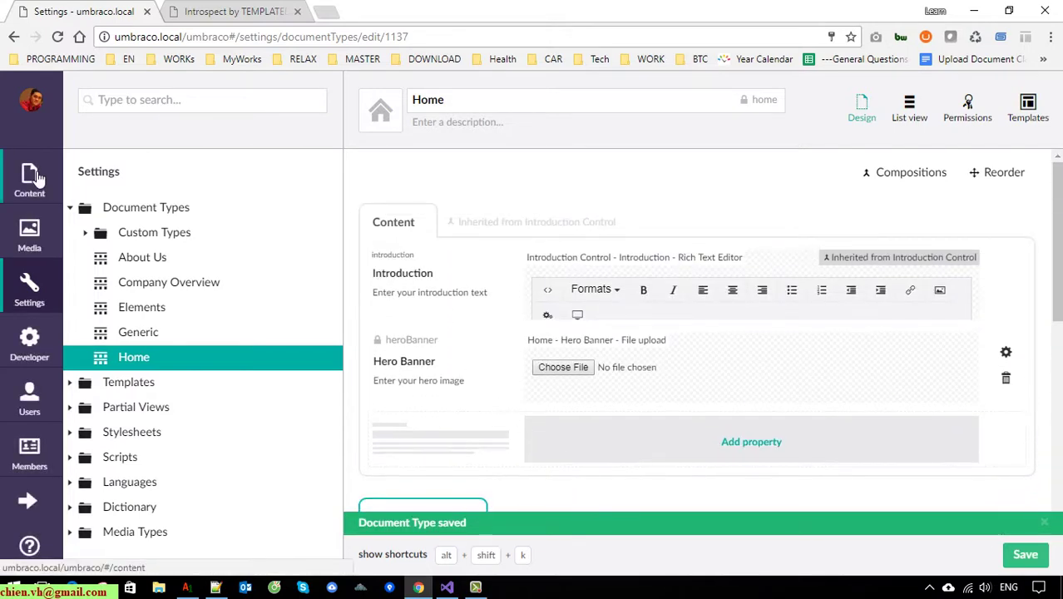
pyautogui.click(34, 176)
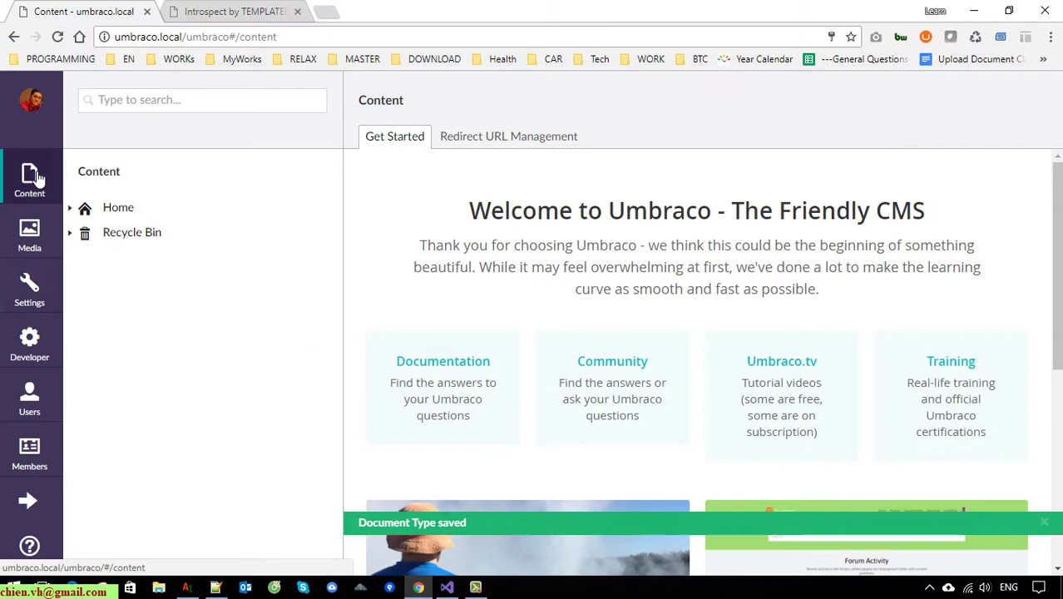
pyautogui.click(125, 214)
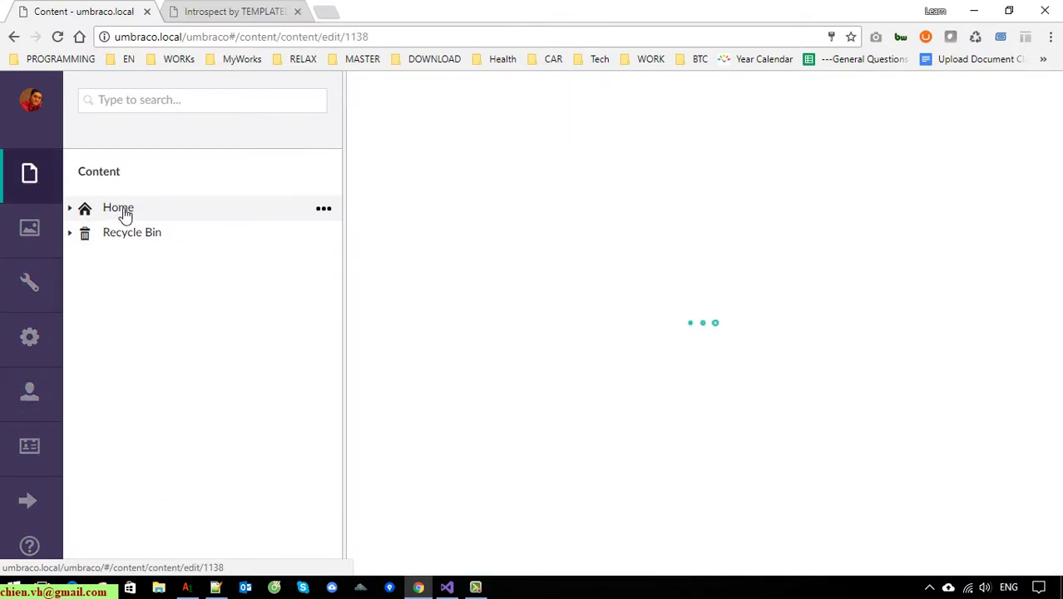